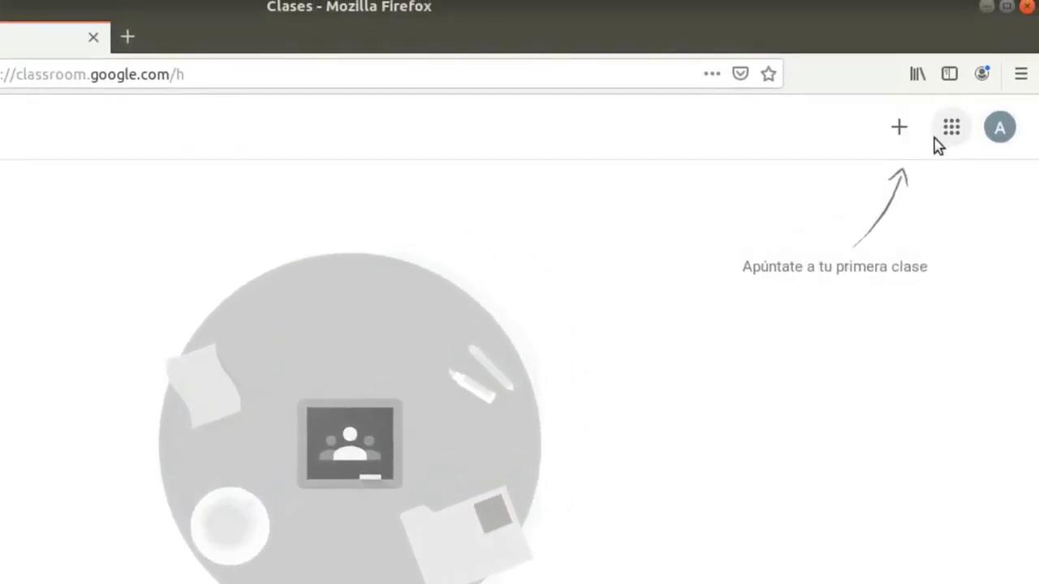
# Join the 2º ESO B class by entering its class code
pyautogui.click(878, 156)
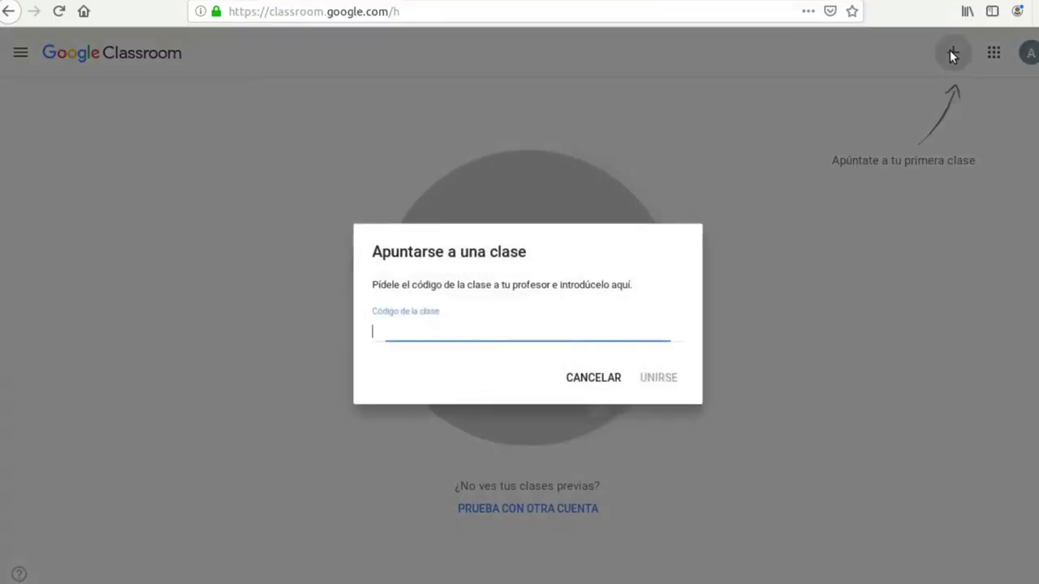
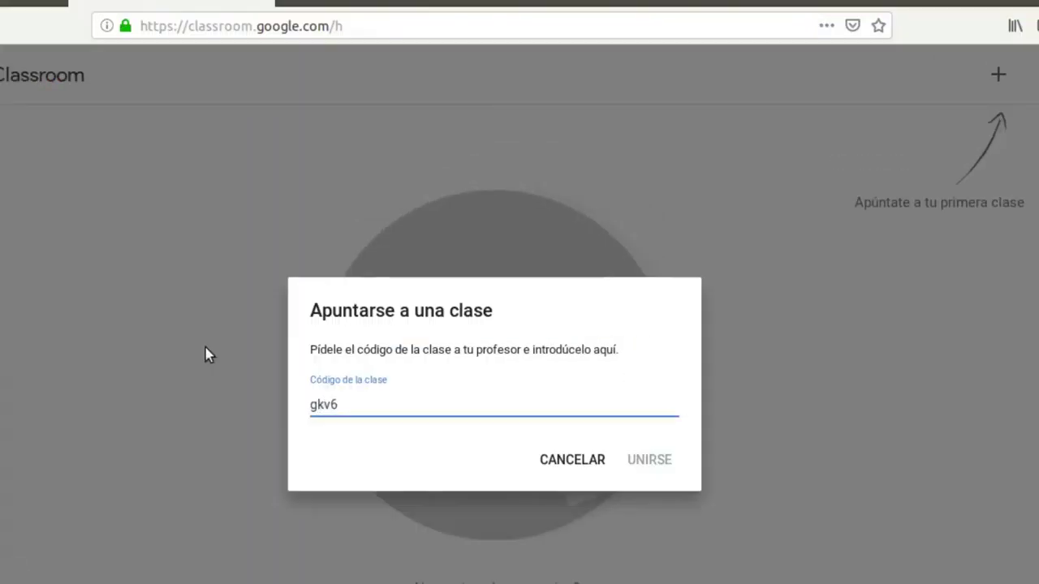
pyautogui.click(649, 471)
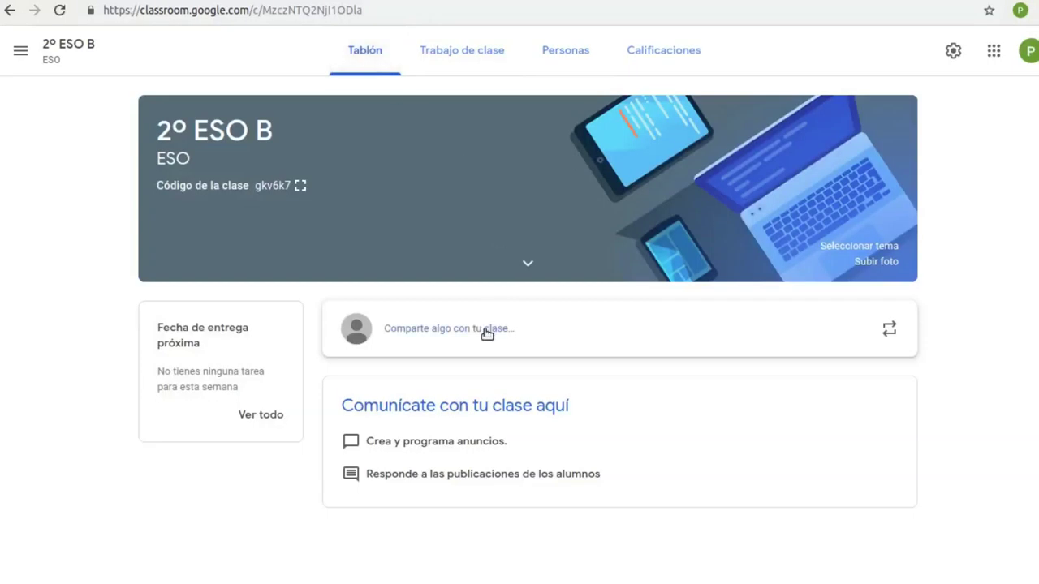
# Publish the welcome message 'Hola, bienvenidos a la clase' on the class stream
pyautogui.click(488, 331)
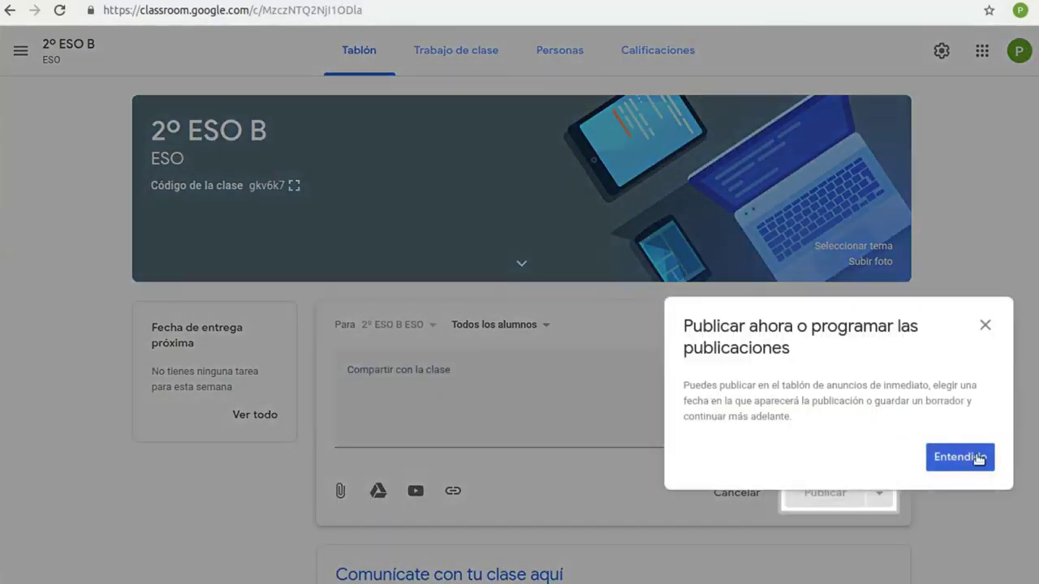
pyautogui.click(960, 457)
pyautogui.click(448, 370)
pyautogui.write('Hola, bienvenidos a la clase')
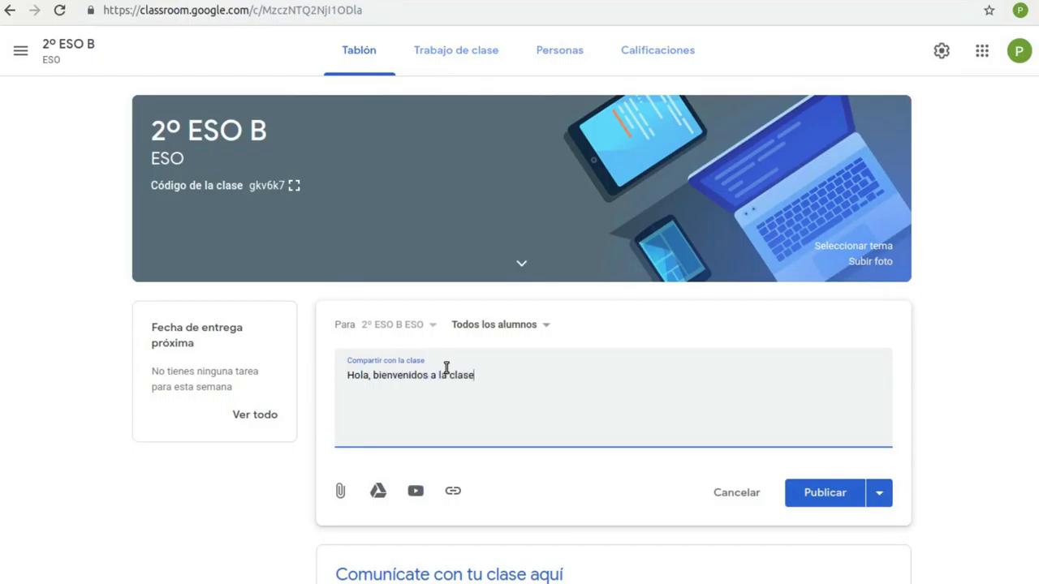
pyautogui.click(807, 493)
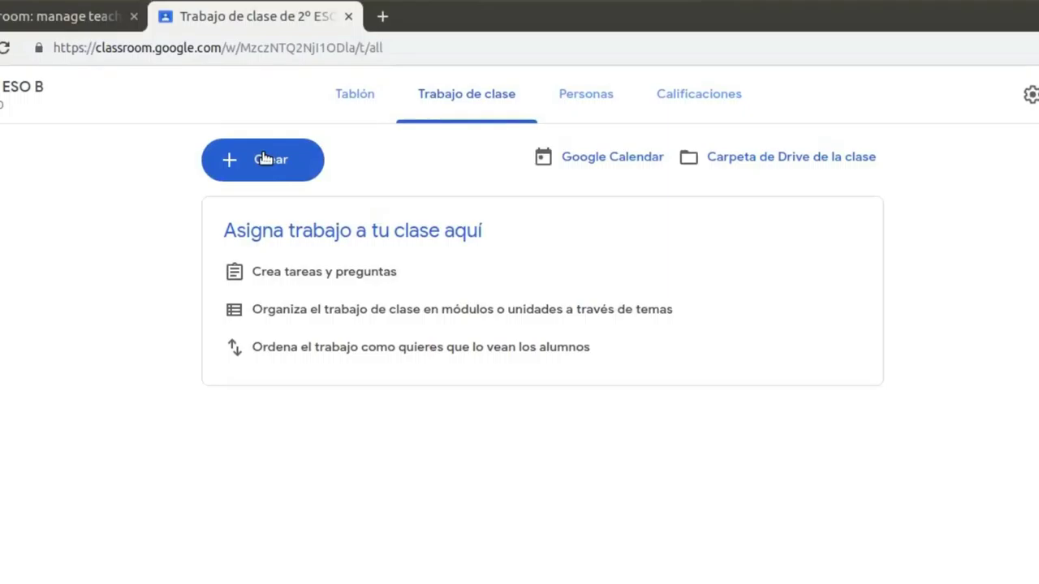
# Create a new classwork topic titled 'Tema 1: Imagen Digital'
pyautogui.click(291, 106)
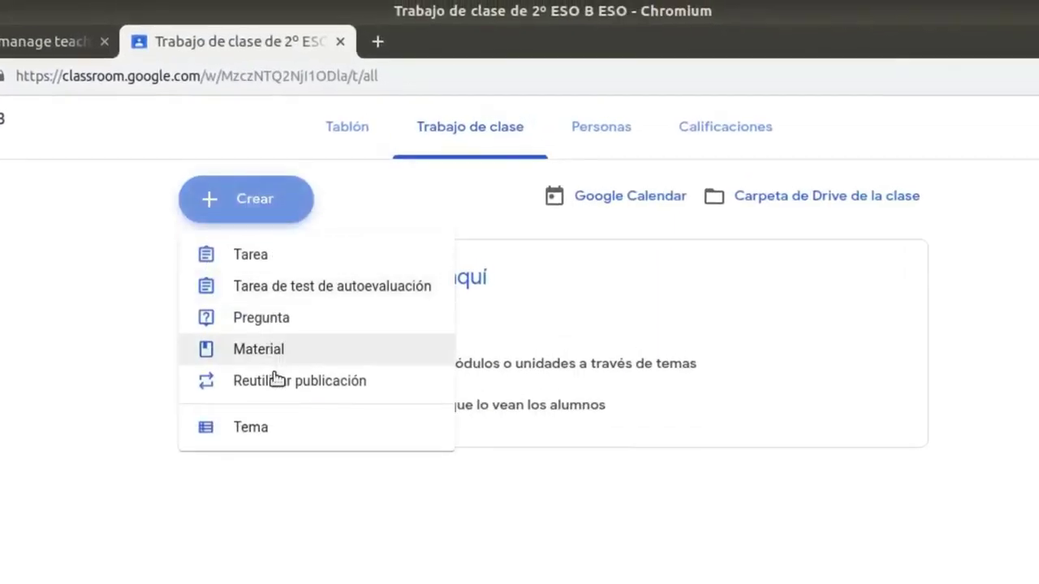
pyautogui.click(269, 428)
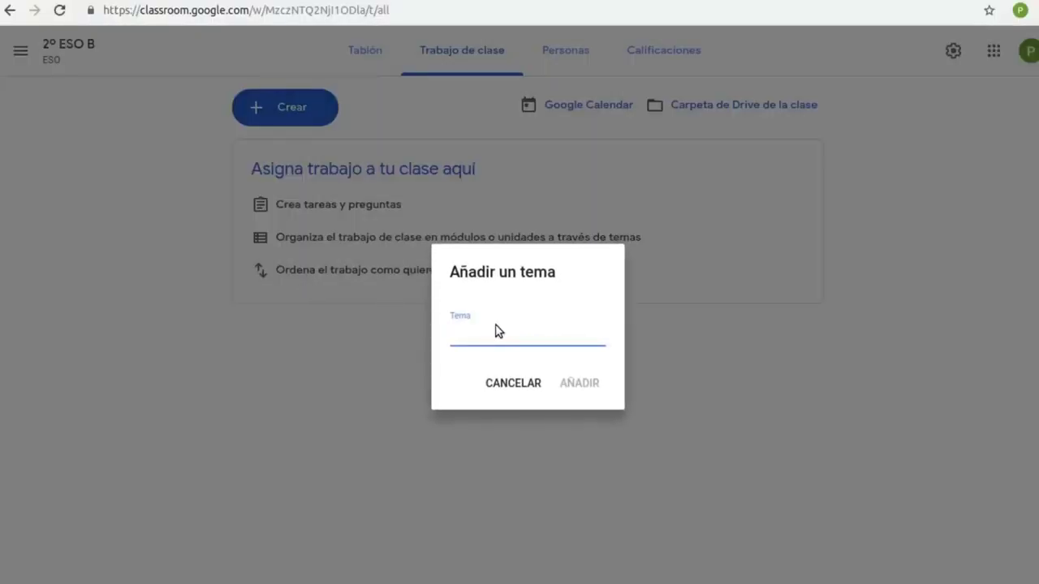
pyautogui.write('Tema 1: Imagen Digital')
pyautogui.click(577, 387)
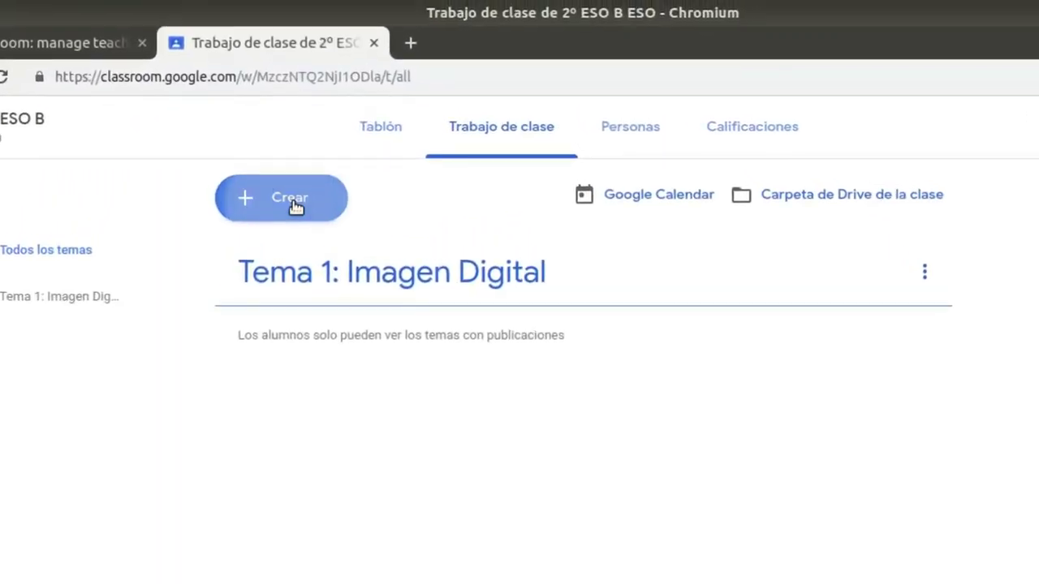
# Create a material titled 'Formatos de Imagen' with the formatos de imagen YouTube video attached
pyautogui.click(294, 148)
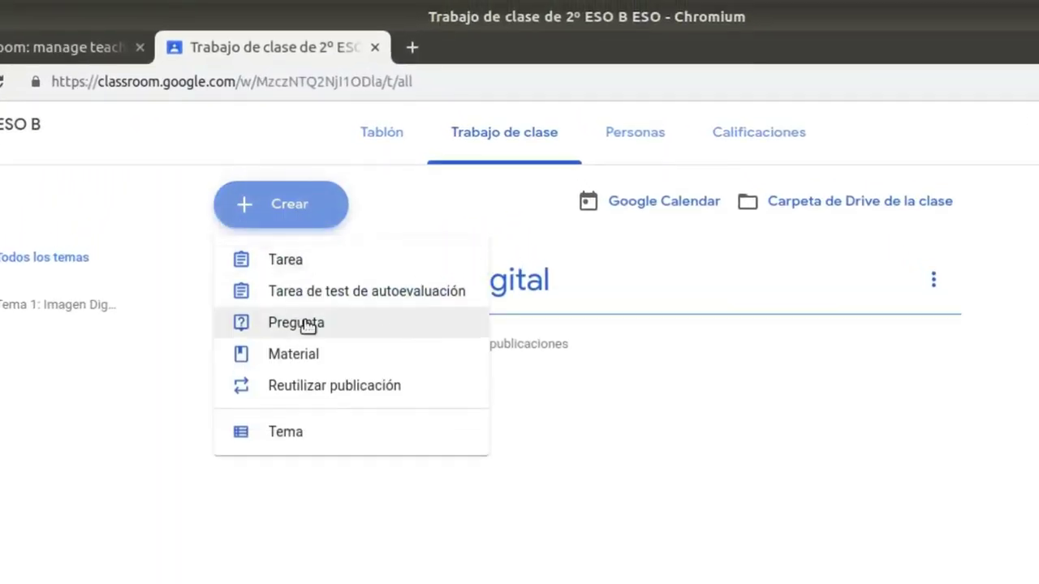
pyautogui.click(311, 355)
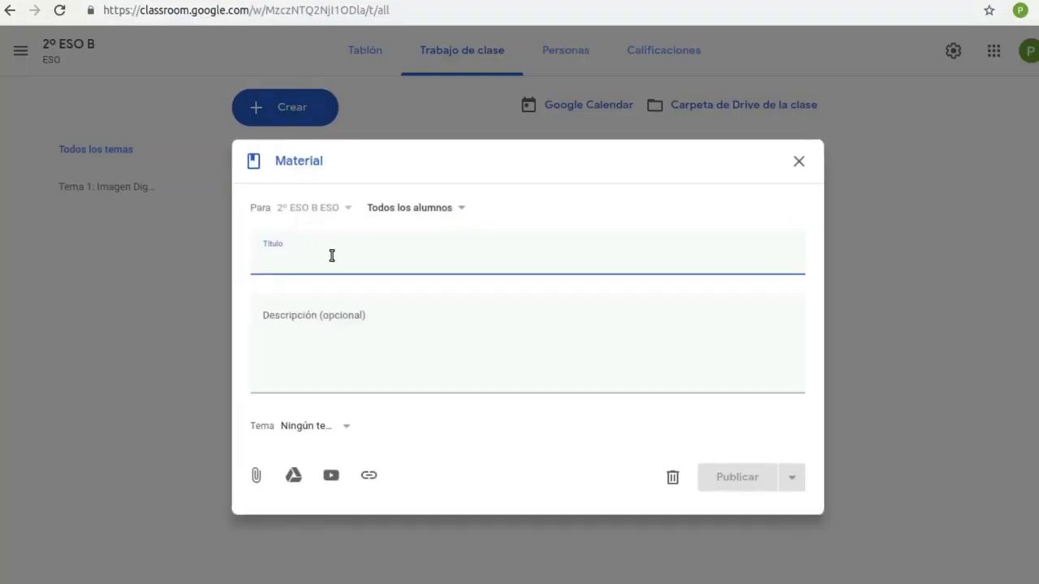
pyautogui.write('Formatos de Image')
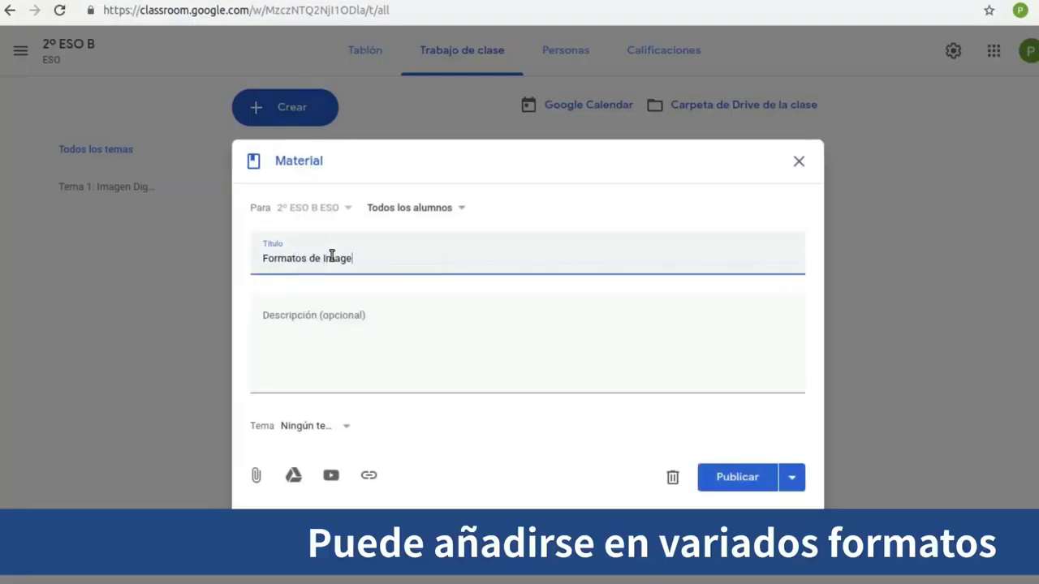
pyautogui.write('n')
pyautogui.click(332, 476)
pyautogui.click(331, 185)
pyautogui.write('https://youtu.be/Zj3TPxMmIB')
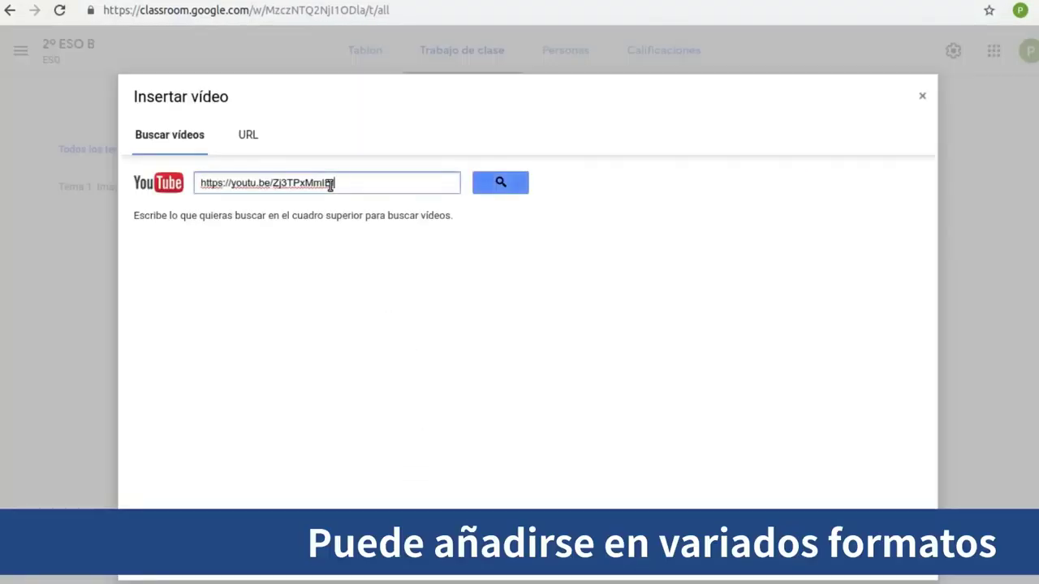
pyautogui.click(511, 184)
pyautogui.click(251, 255)
pyautogui.click(165, 555)
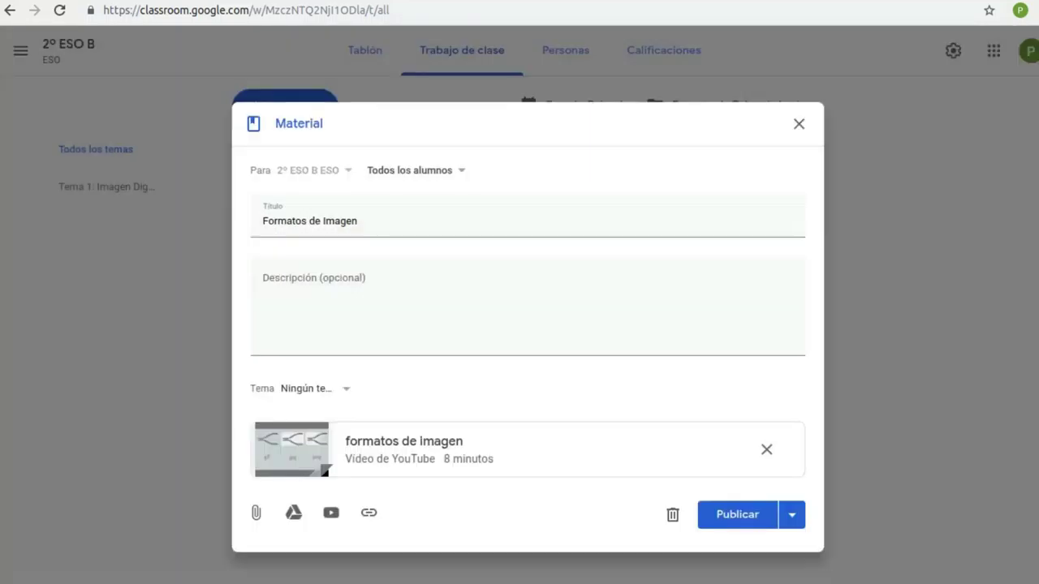
# File the material under Tema 1: Imagen Digital and publish it
pyautogui.click(347, 391)
pyautogui.click(336, 457)
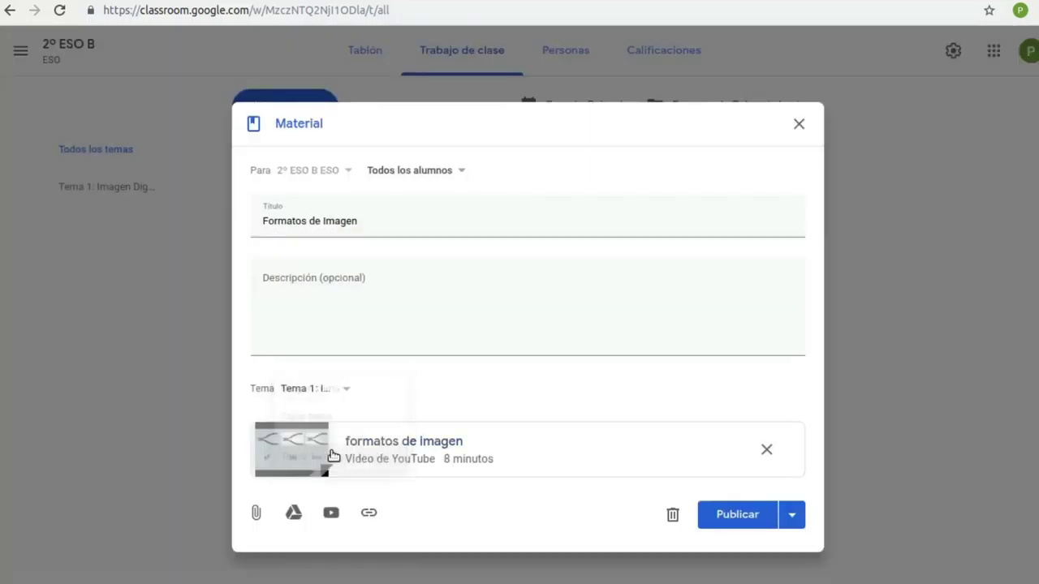
pyautogui.click(723, 510)
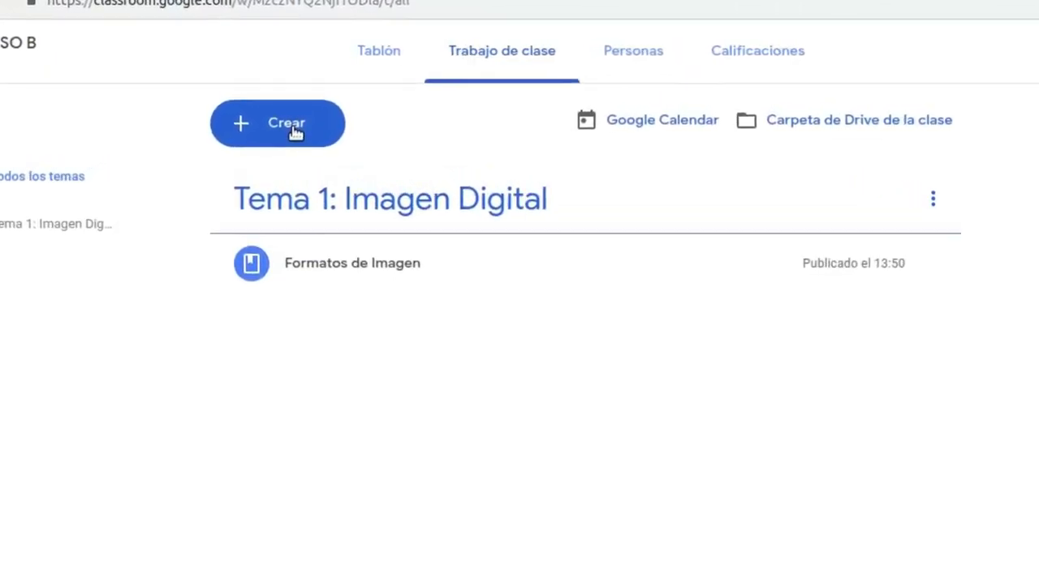
pyautogui.click(297, 122)
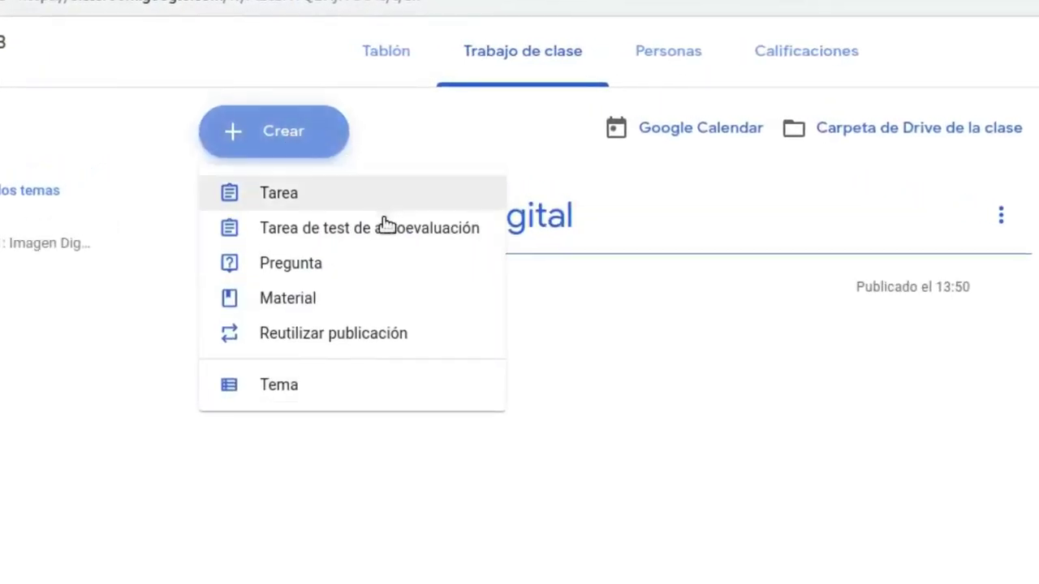
# Start a quiz assignment 'Evaluación Formatos de Imagen' with instructions 'Contesta al cuestionario'
pyautogui.click(341, 232)
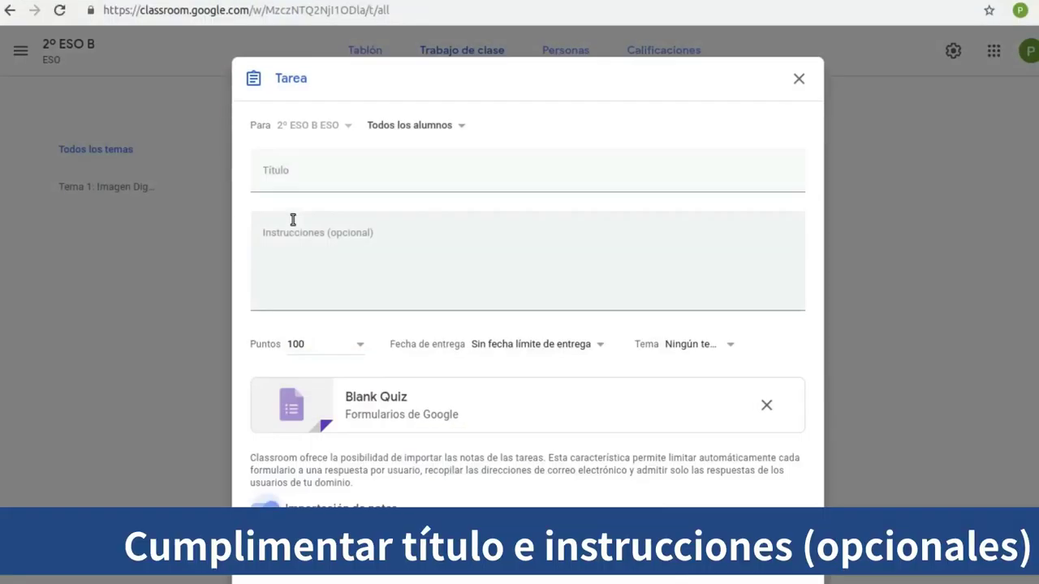
pyautogui.write('Evaluación Formatos de Imagen')
pyautogui.press('Tab')
pyautogui.write('Contesta al')
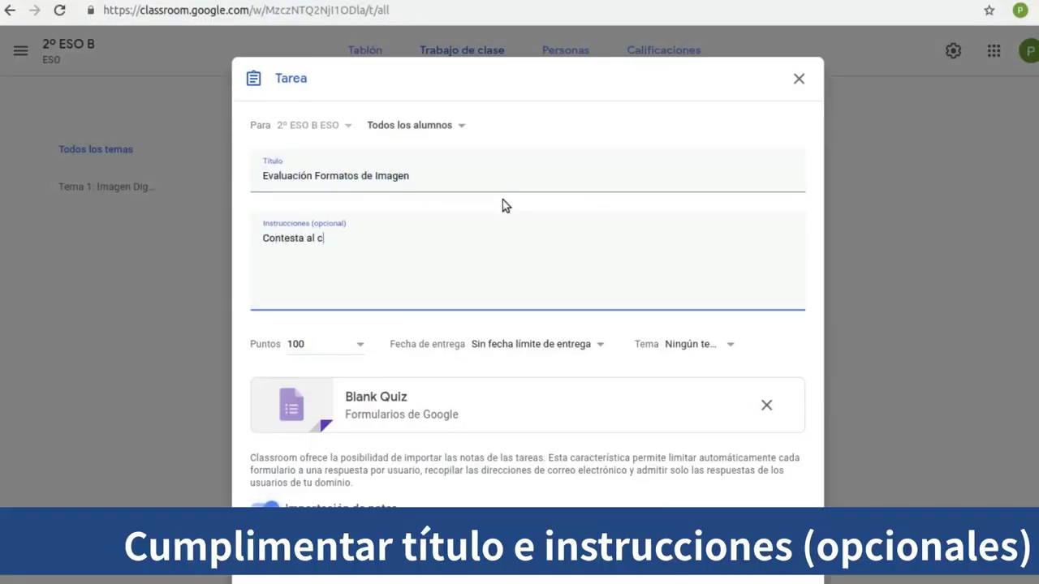
pyautogui.write(' cuestionario')
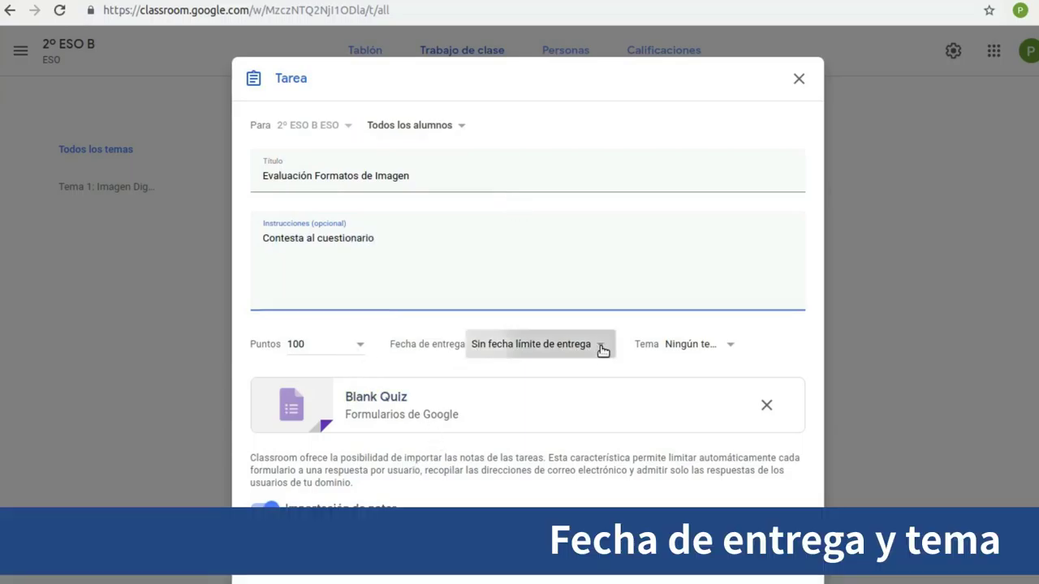
# Set the due date to 26 jul., file under Tema 1, and open the Blank Quiz
pyautogui.click(603, 350)
pyautogui.click(566, 401)
pyautogui.click(521, 543)
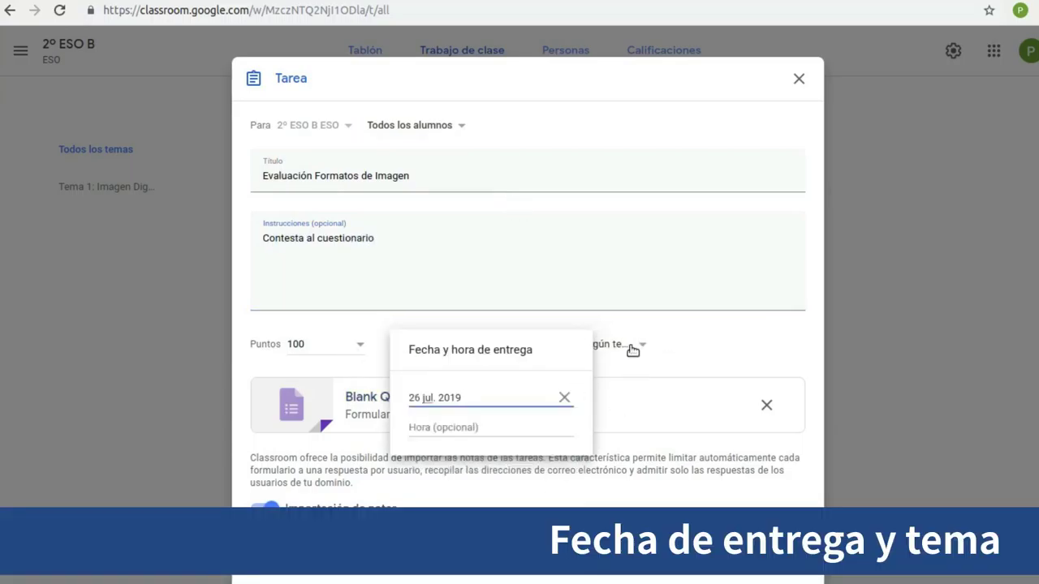
pyautogui.click(630, 350)
pyautogui.click(631, 413)
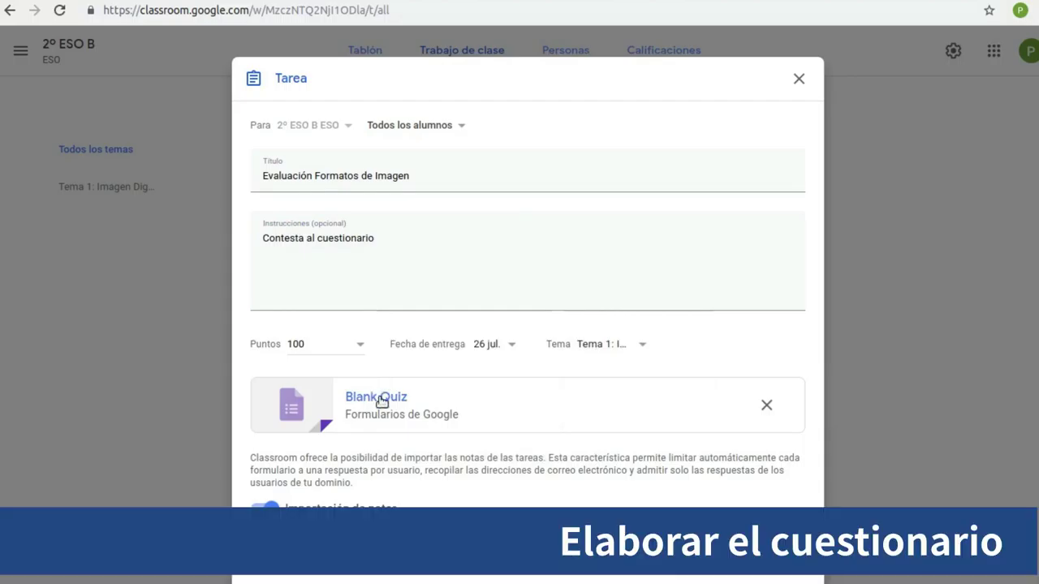
pyautogui.click(380, 398)
# Rename the quiz file and form title to 'Formatos de Imagen'
pyautogui.tripleClick(89, 50)
pyautogui.write('Formatos de Imagen')
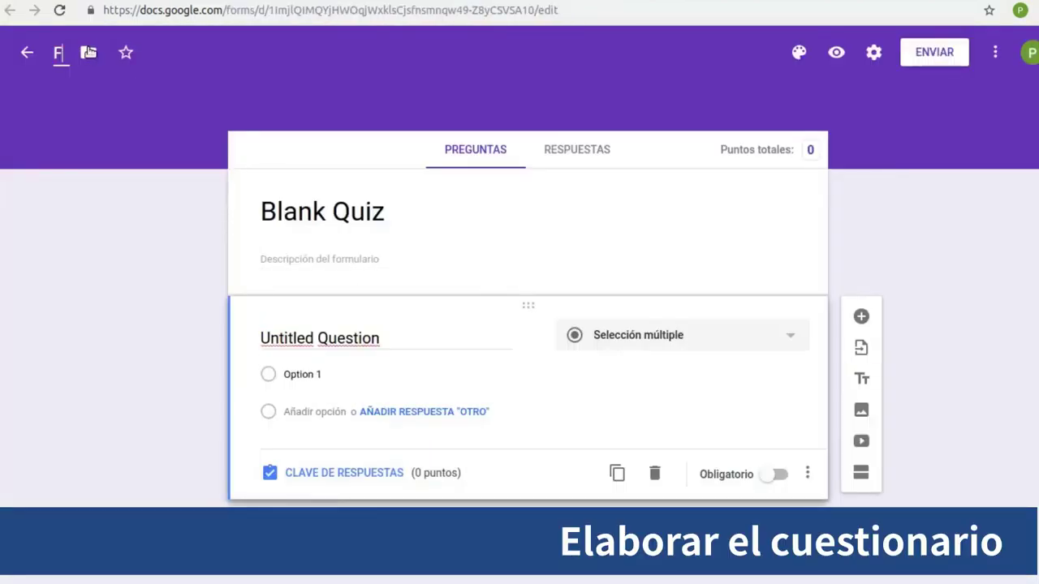
pyautogui.tripleClick(306, 211)
pyautogui.write('Formatos de Imagen')
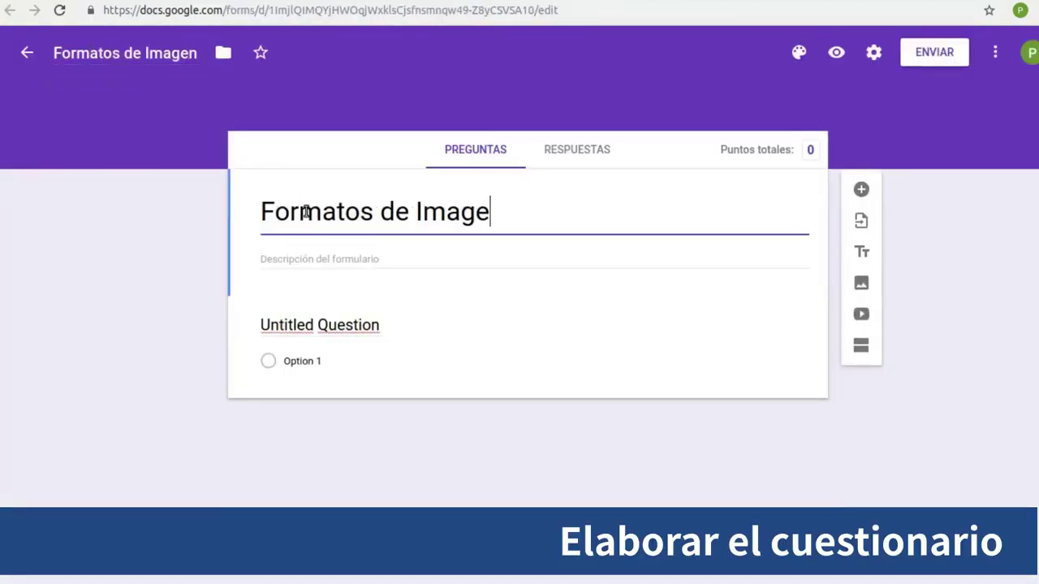
# Add the question '¿Cuál de estos formatos da imágenes de menor calidad?' with options JPG, GIF, SVG, PNG
pyautogui.click(354, 325)
pyautogui.write('¿Cuál de estos formatos da imágenes de menor calidad?')
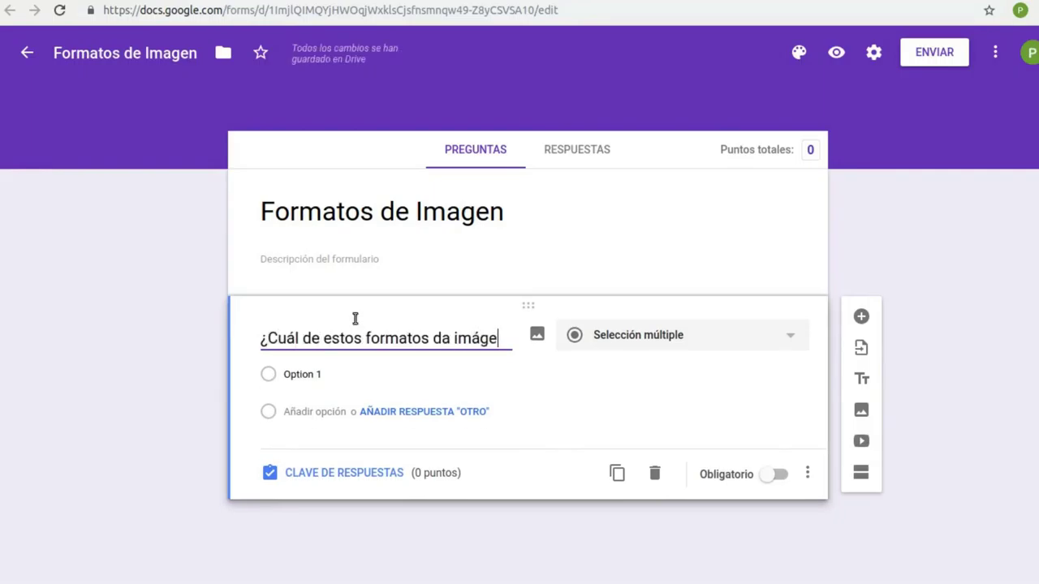
pyautogui.click(324, 378)
pyautogui.write('JPG')
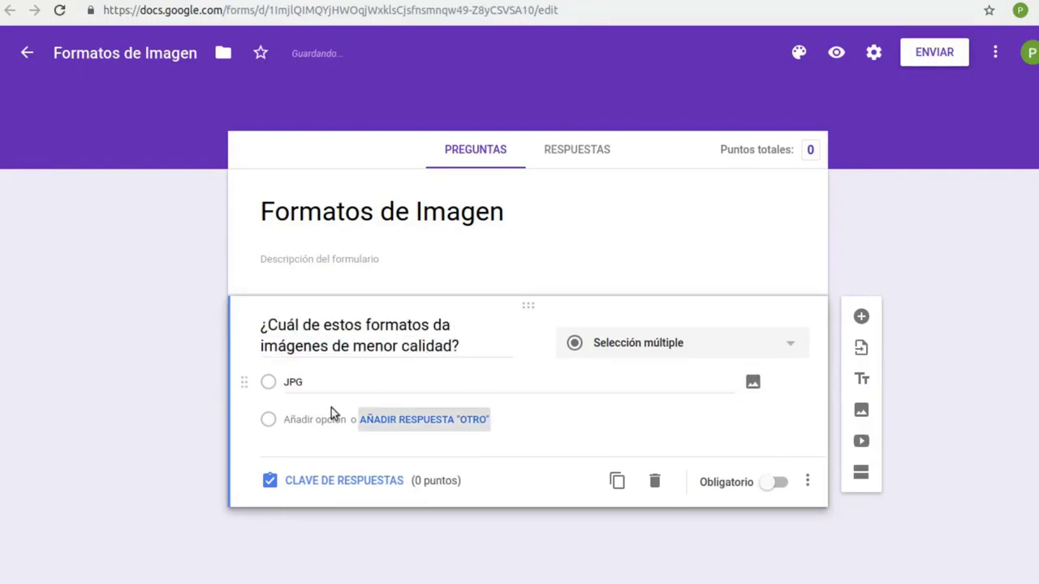
pyautogui.click(335, 410)
pyautogui.write('GIF')
pyautogui.press('Return')
pyautogui.write('SVG')
pyautogui.press('Return')
pyautogui.write('PNG')
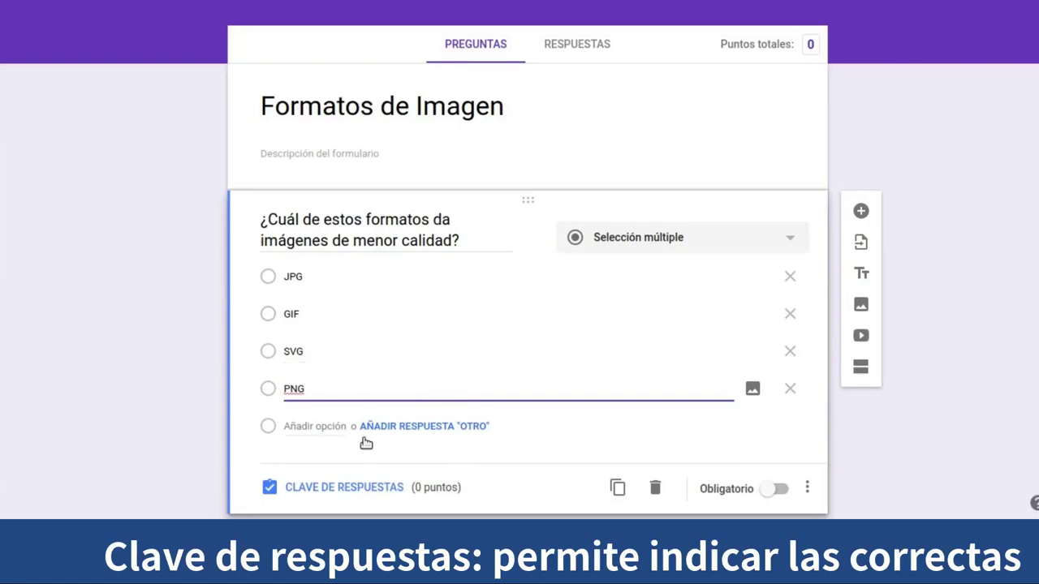
# Mark GIF as the correct answer and create the assignment in Classroom
pyautogui.click(354, 489)
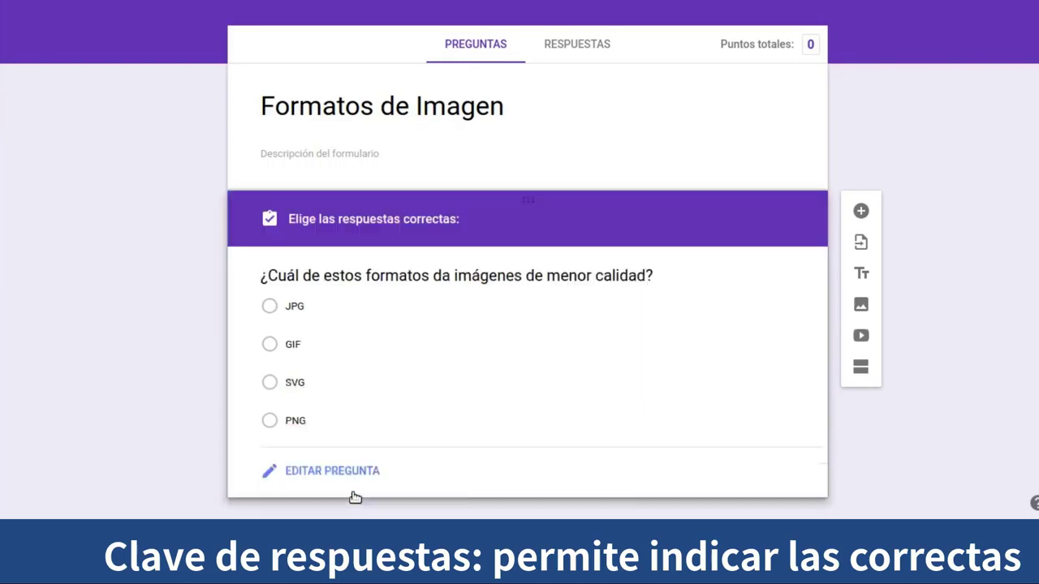
pyautogui.click(269, 362)
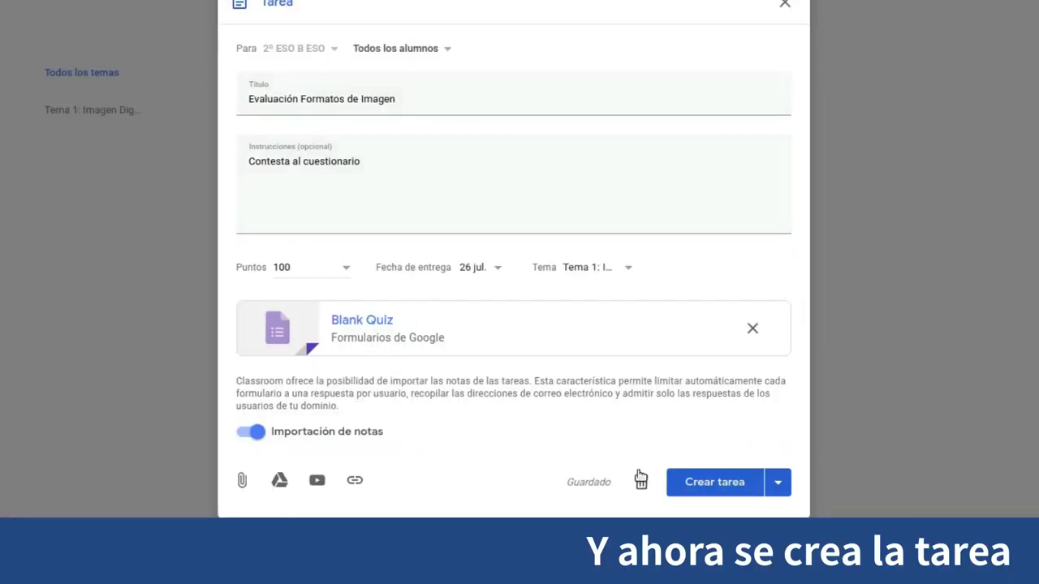
pyautogui.click(695, 490)
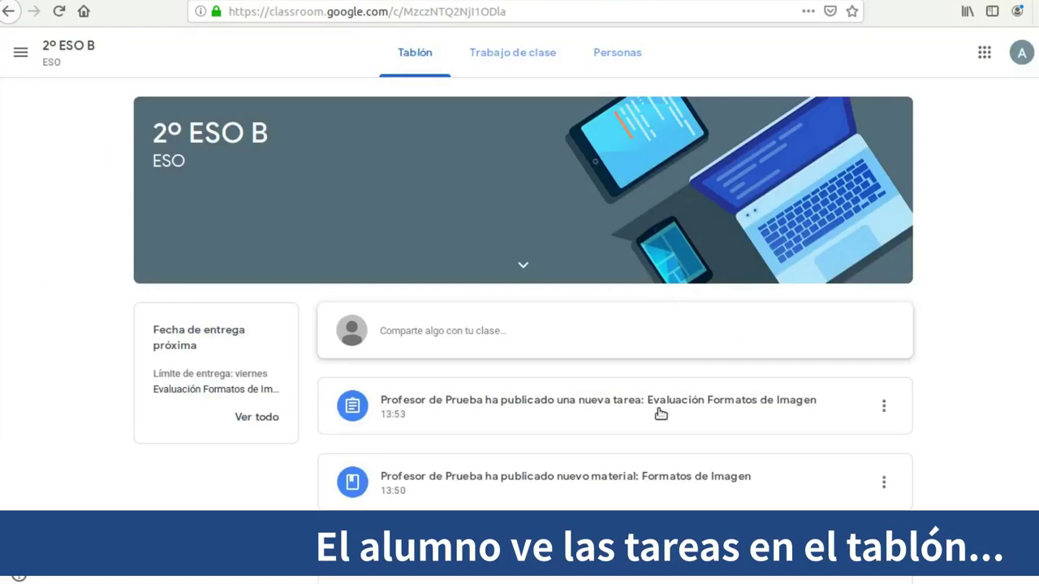
# From Trabajo de clase, open the Formatos de Imagen quiz in the Evaluación Formatos de Imagen assignment
pyautogui.click(535, 55)
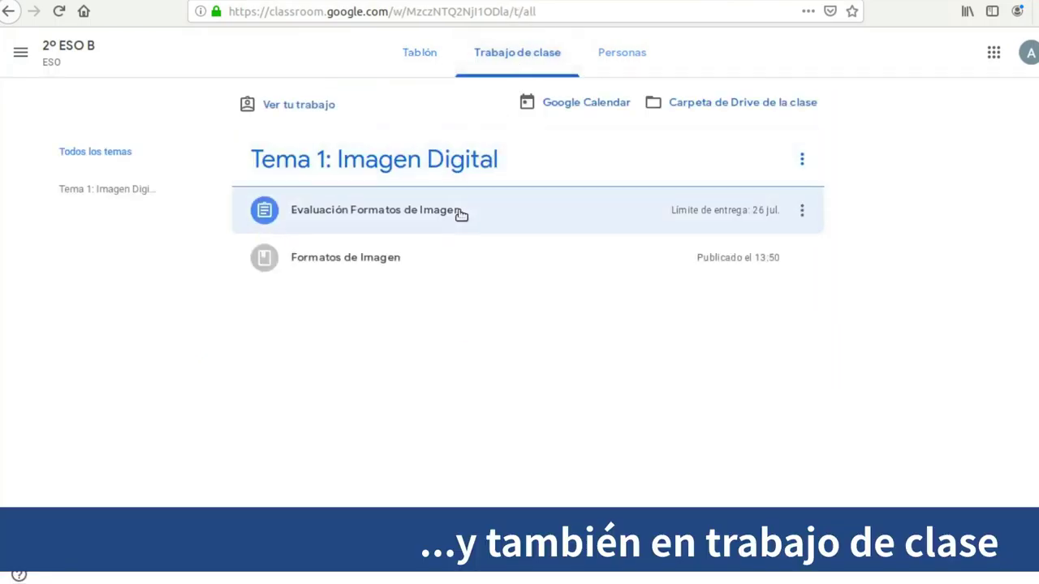
pyautogui.click(460, 213)
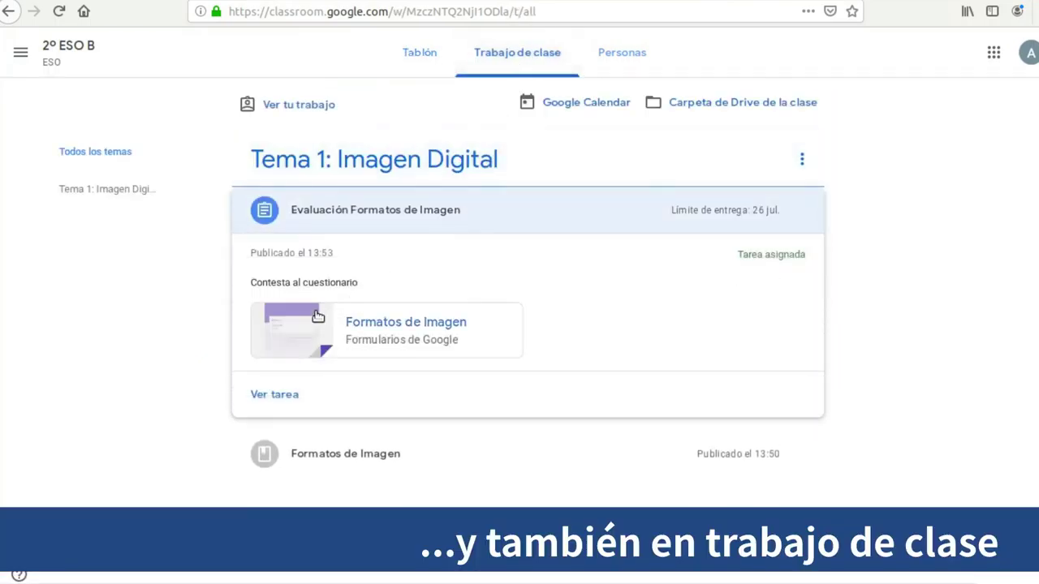
pyautogui.click(263, 395)
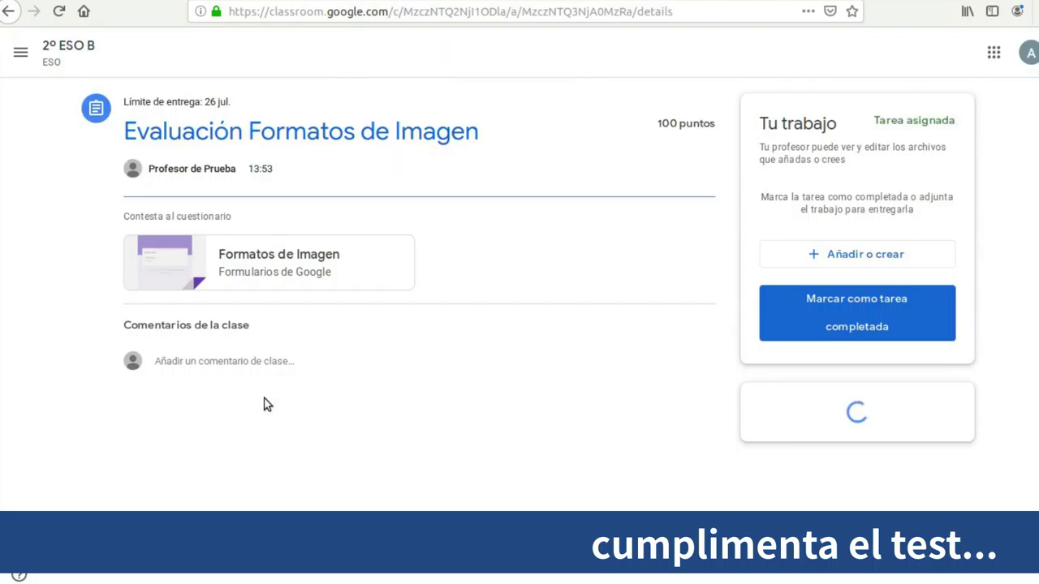
pyautogui.click(278, 271)
# Answer GIF and PNG, submit the quiz, and review the score
pyautogui.click(308, 388)
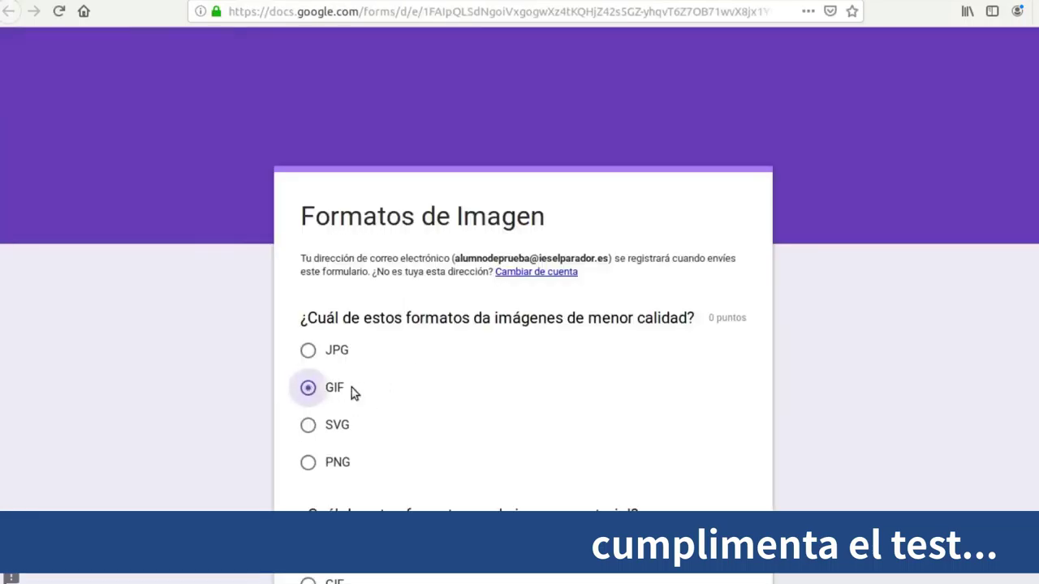
pyautogui.scroll(-3, 309, 389)
pyautogui.click(308, 437)
pyautogui.click(335, 549)
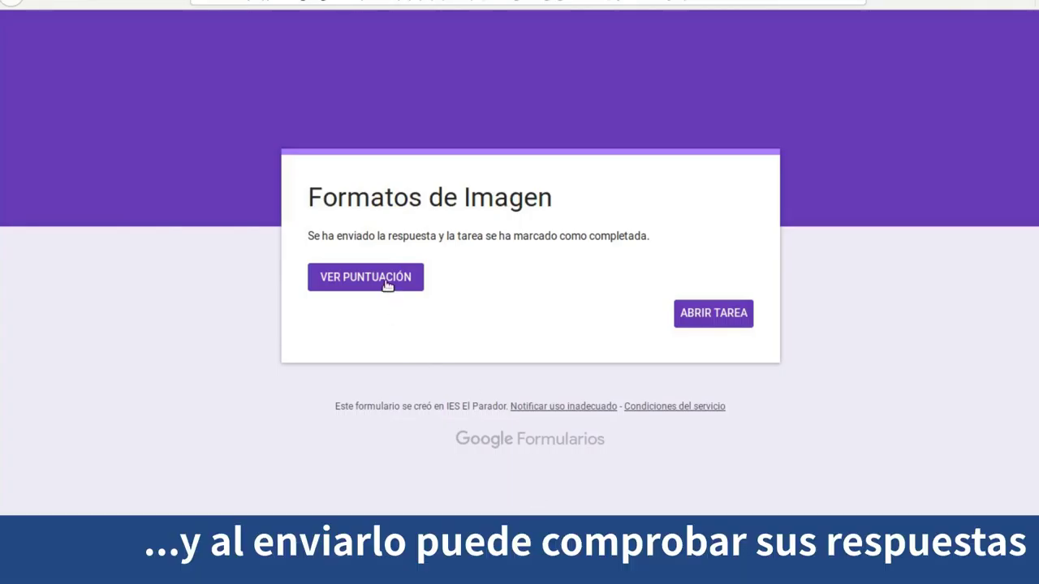
pyautogui.click(365, 276)
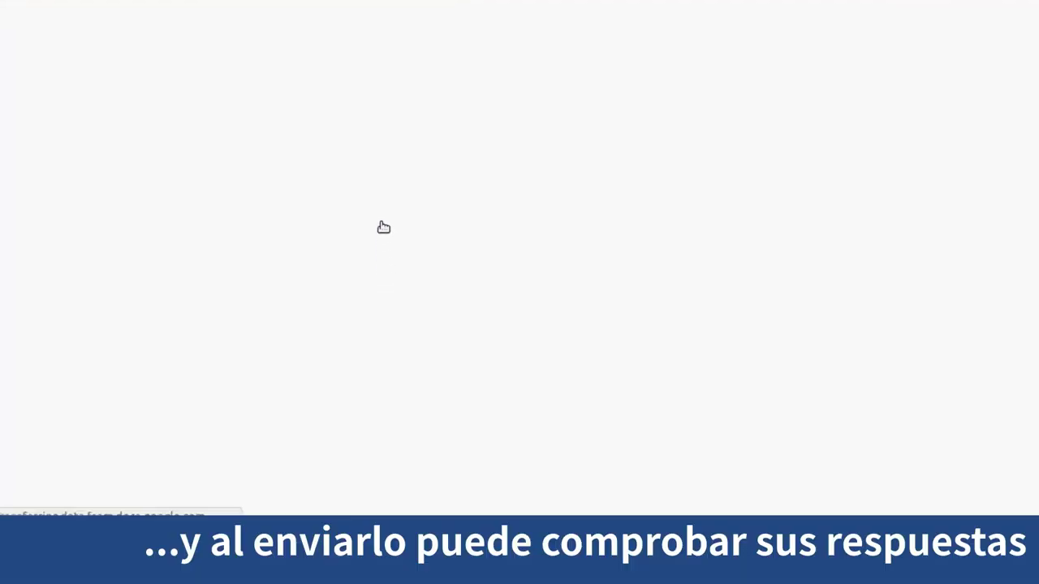
pyautogui.scroll(-4, 547, 237)
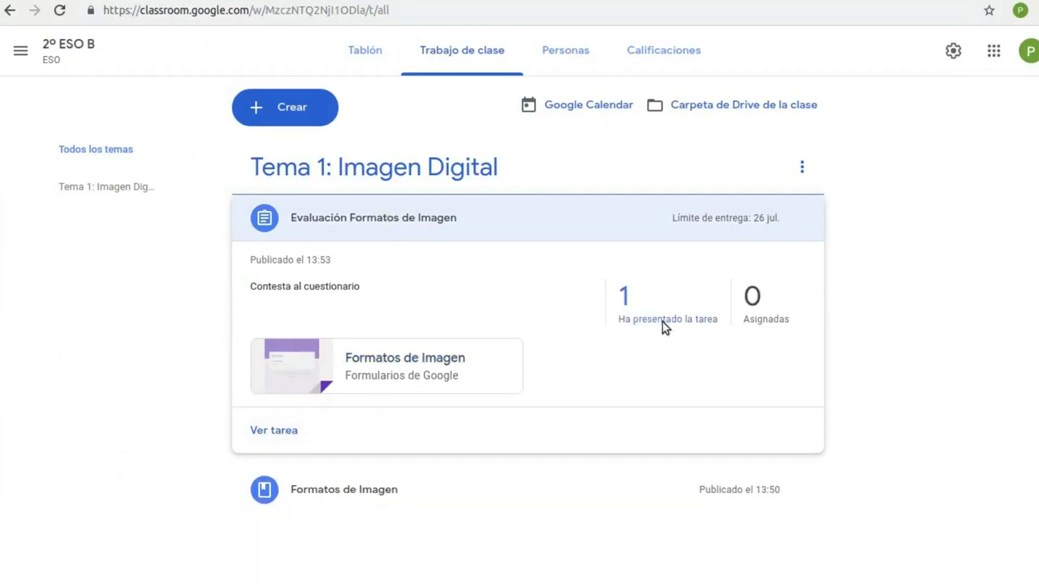
# Open the Formatos de Imagen form's responses and view the only student's individual answers
pyautogui.click(662, 322)
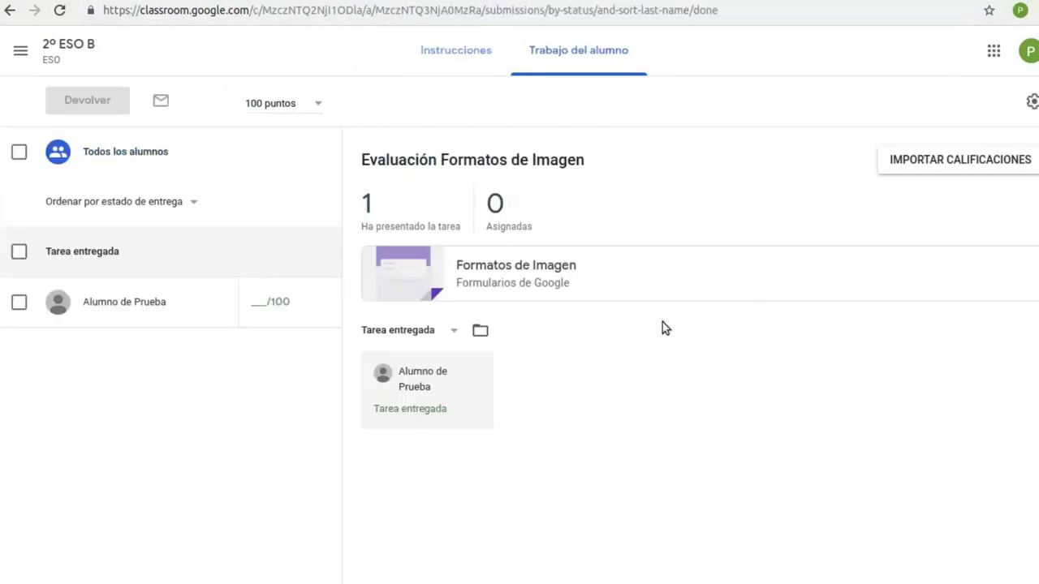
pyautogui.click(485, 276)
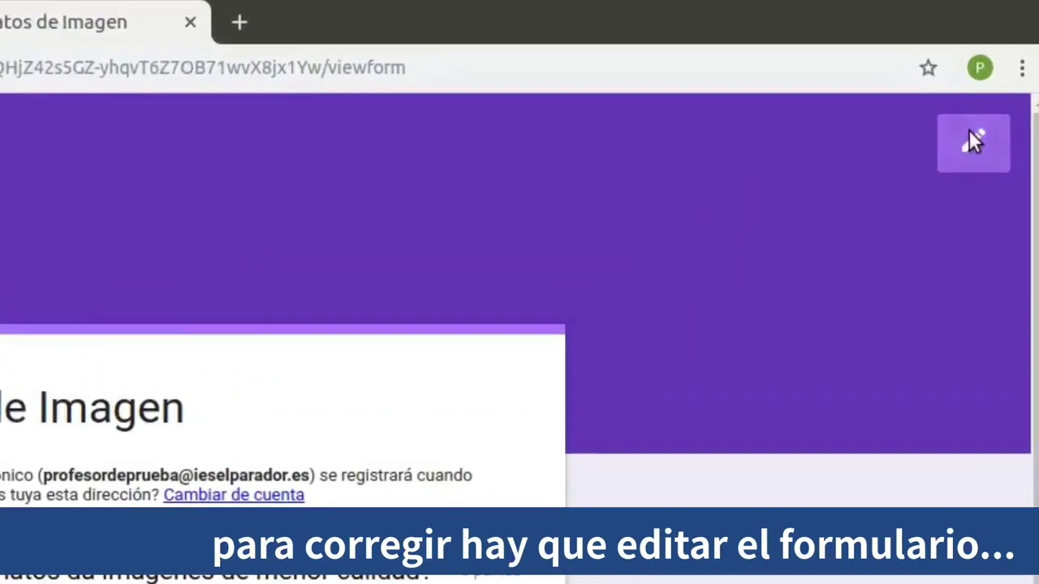
pyautogui.click(973, 139)
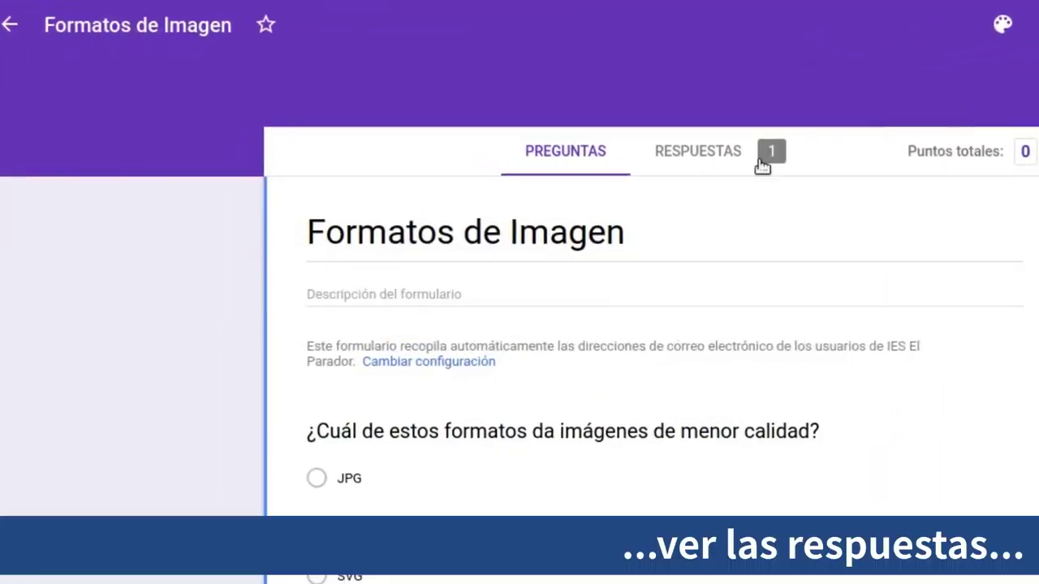
pyautogui.click(699, 154)
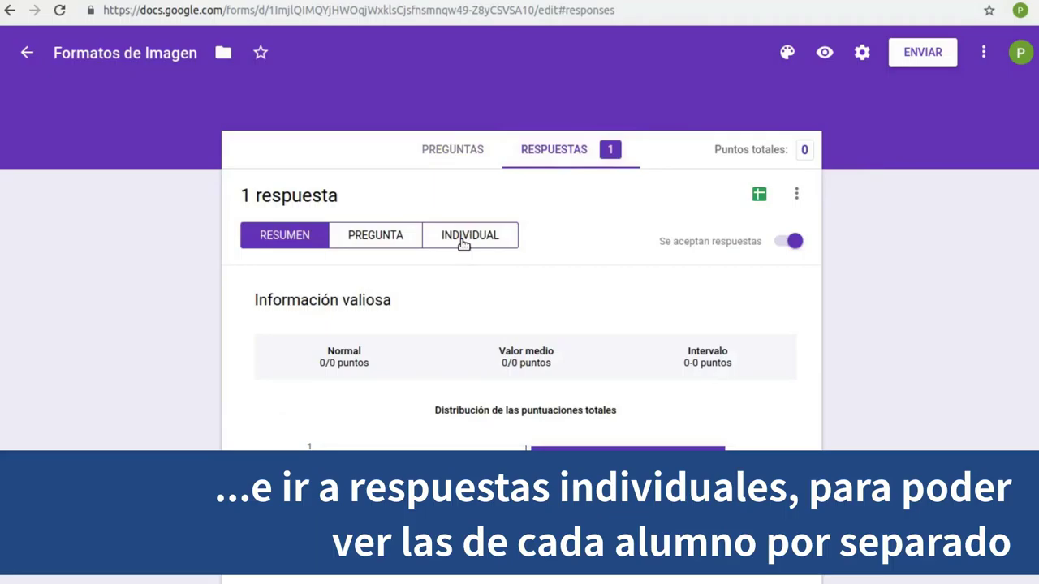
pyautogui.click(463, 244)
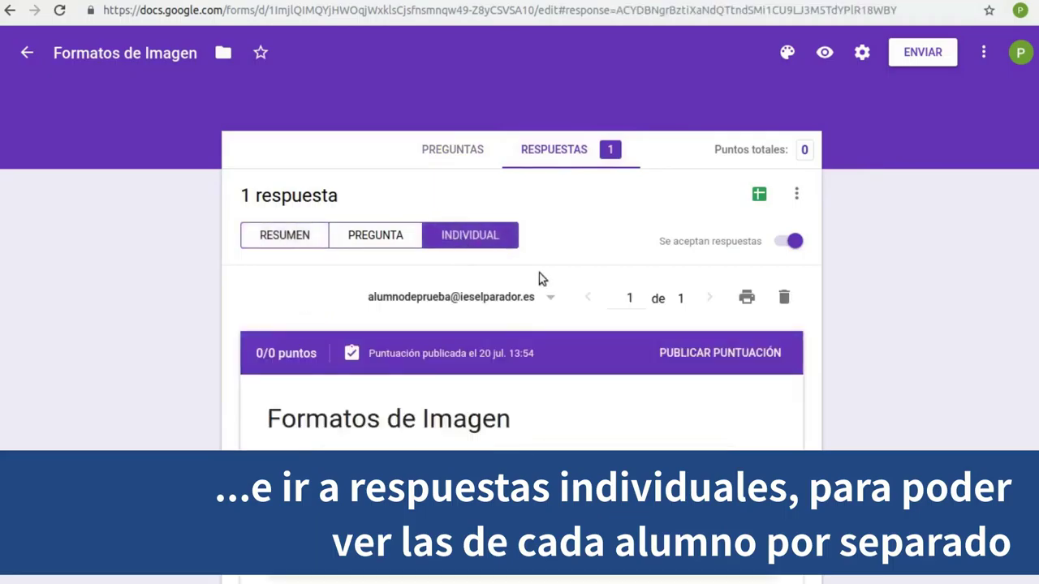
pyautogui.click(550, 300)
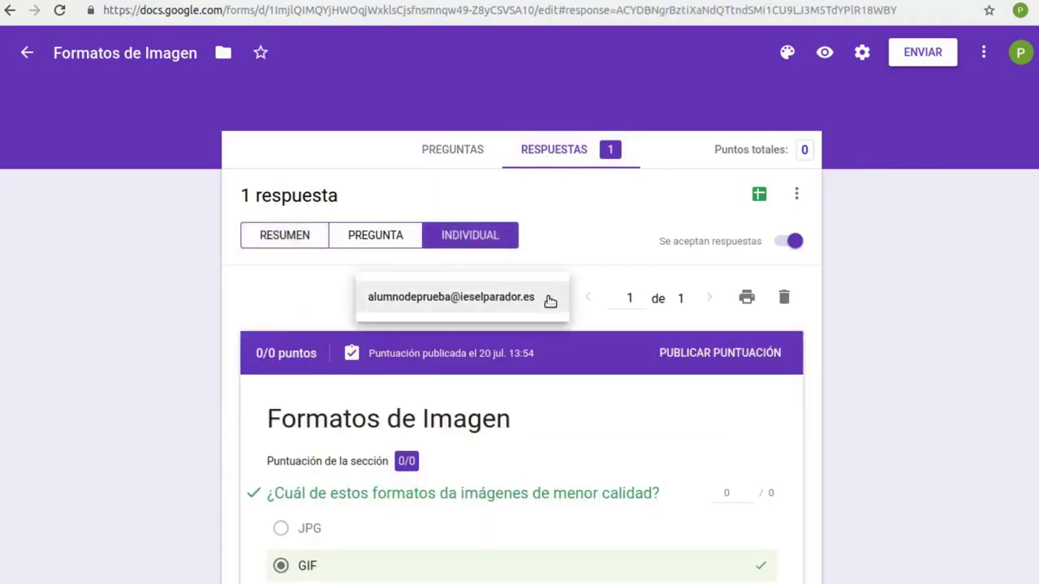
pyautogui.click(513, 299)
pyautogui.scroll(-6, 585, 279)
pyautogui.scroll(4, 585, 279)
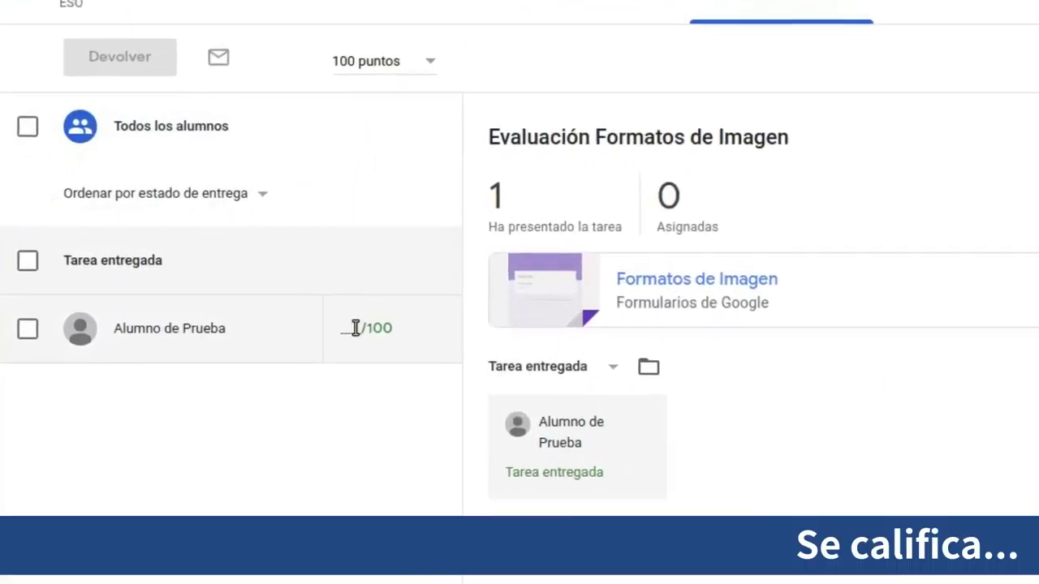
# Enter a grade of 50/100 for the student's work
pyautogui.click(341, 326)
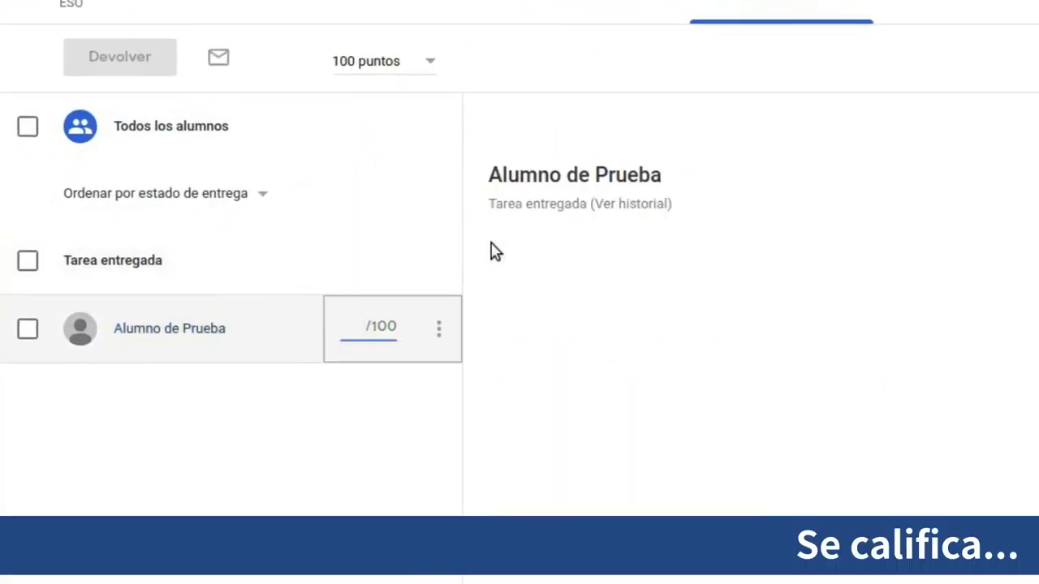
pyautogui.write('50')
pyautogui.click(490, 251)
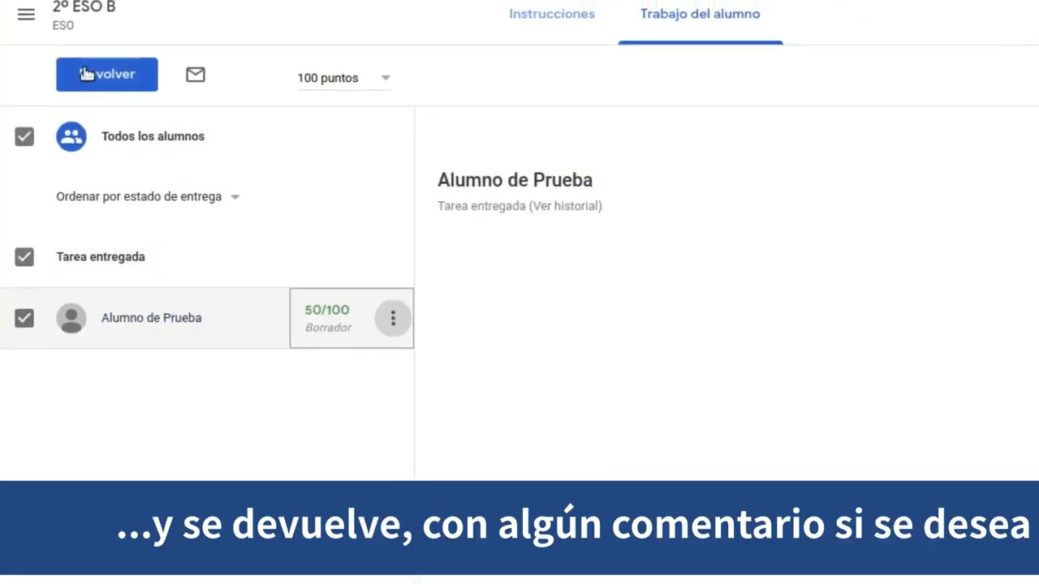
# Return the work with the private comment '¡¡¡La próxima te saldrá mejor!!!'
pyautogui.click(86, 74)
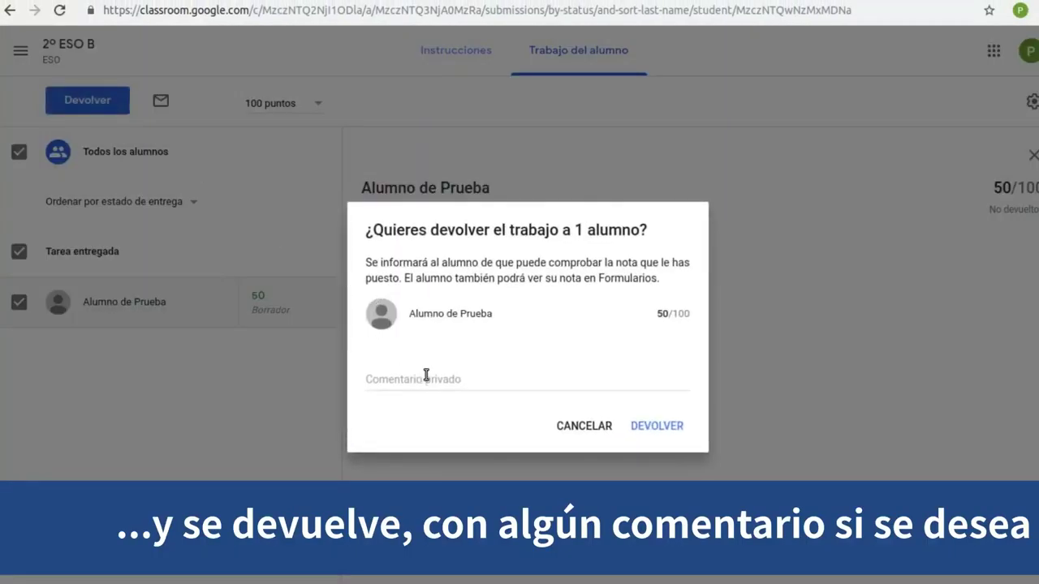
pyautogui.click(426, 378)
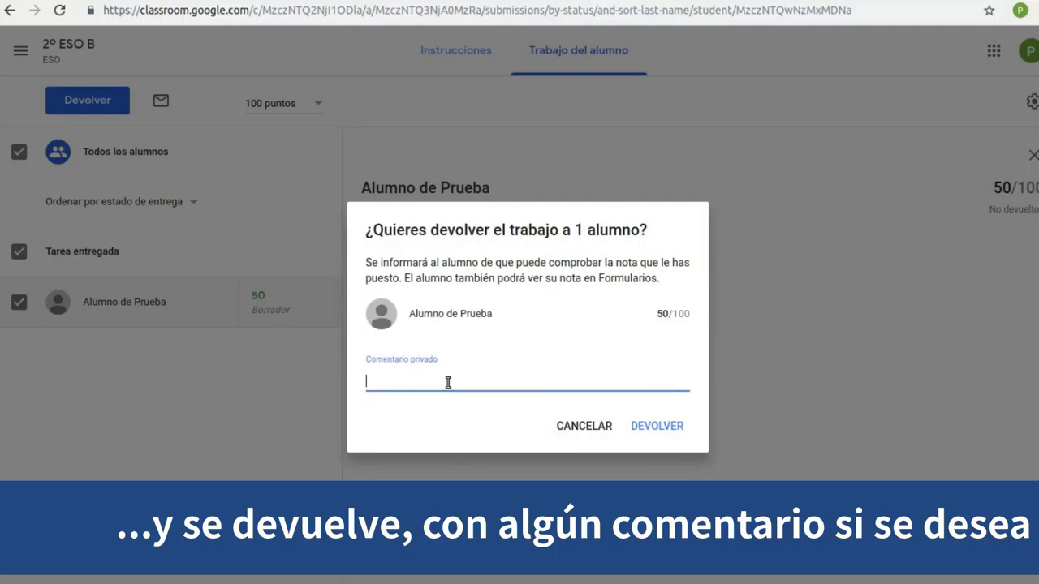
pyautogui.write('¡¡¡La próxima te saldrá mejor!!!')
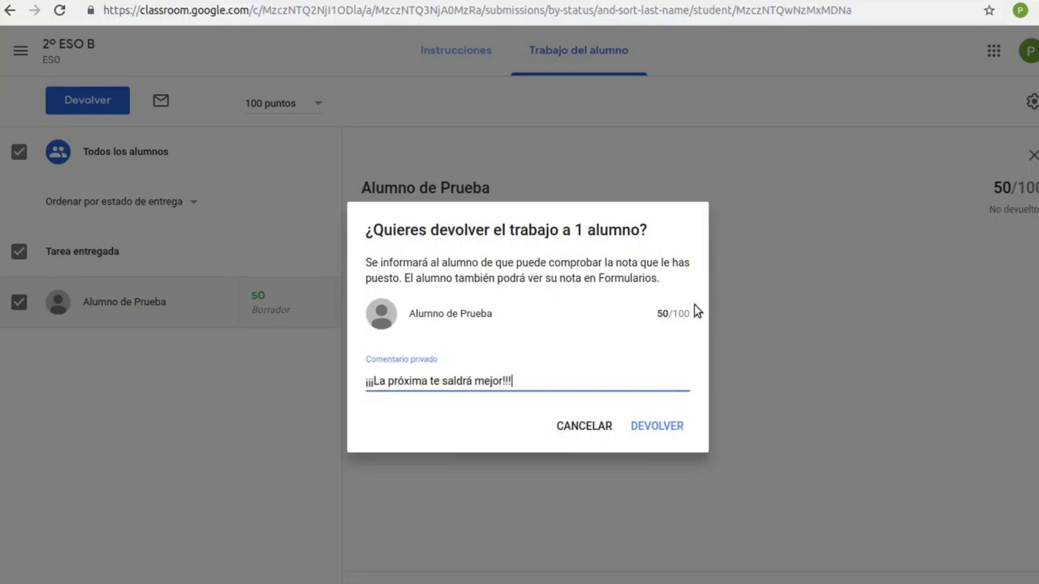
pyautogui.click(657, 426)
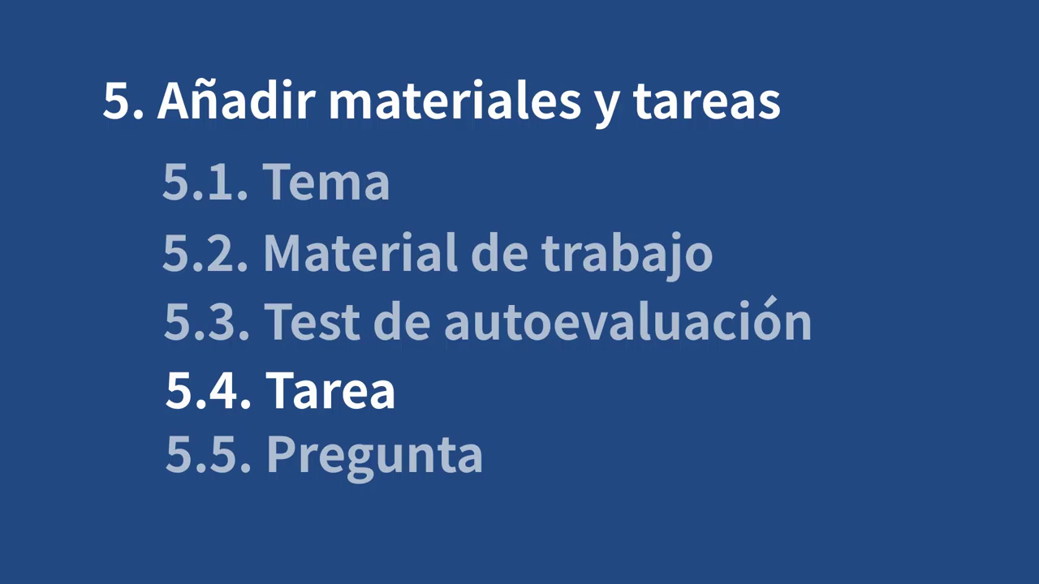
# Start a new assignment titled 'Trabajo sobre las propiedades de los materiales' with its instructions
pyautogui.click(288, 106)
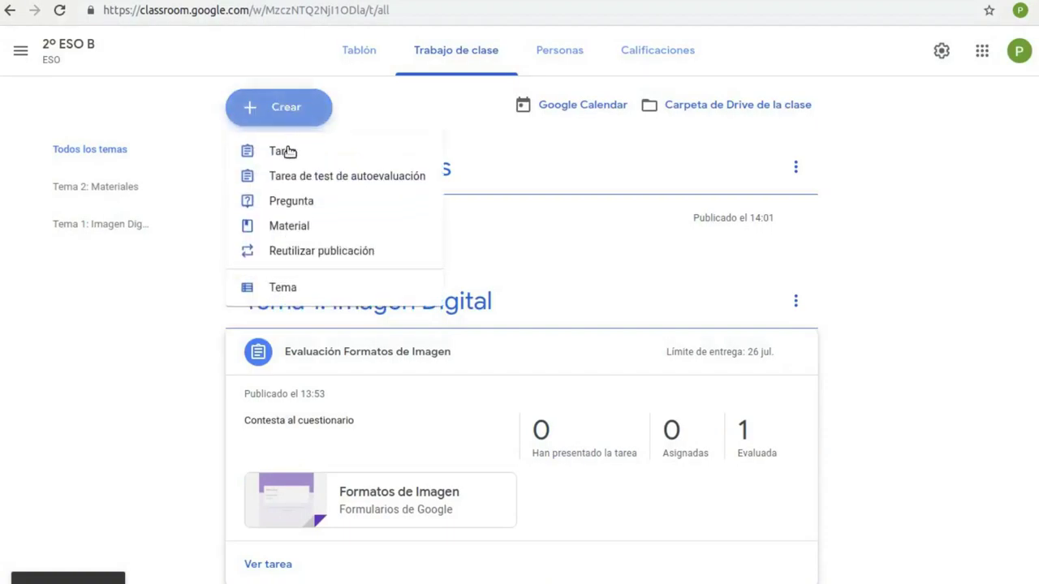
pyautogui.click(288, 152)
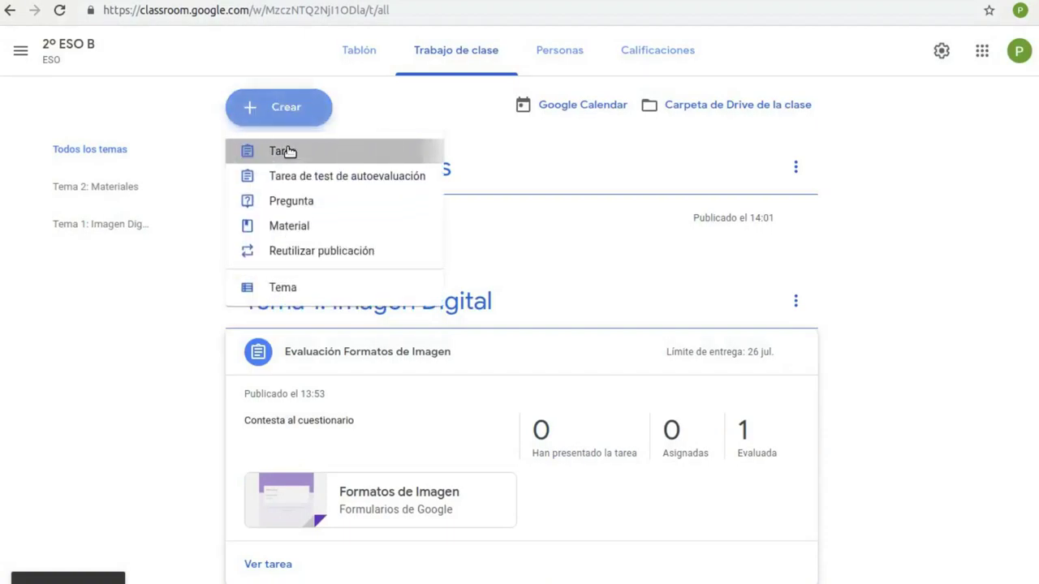
pyautogui.write('Trabajo sob')
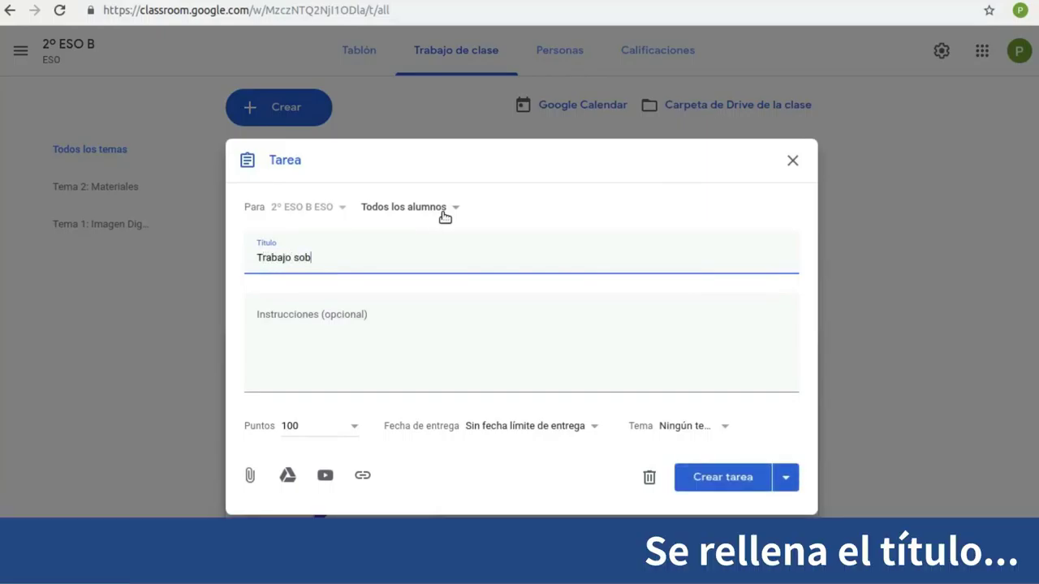
pyautogui.write('re las propiedades de los materiales')
pyautogui.click(420, 311)
pyautogui.write('Realiza un documento en el que expliques detalladamente las propiedades de los materiales')
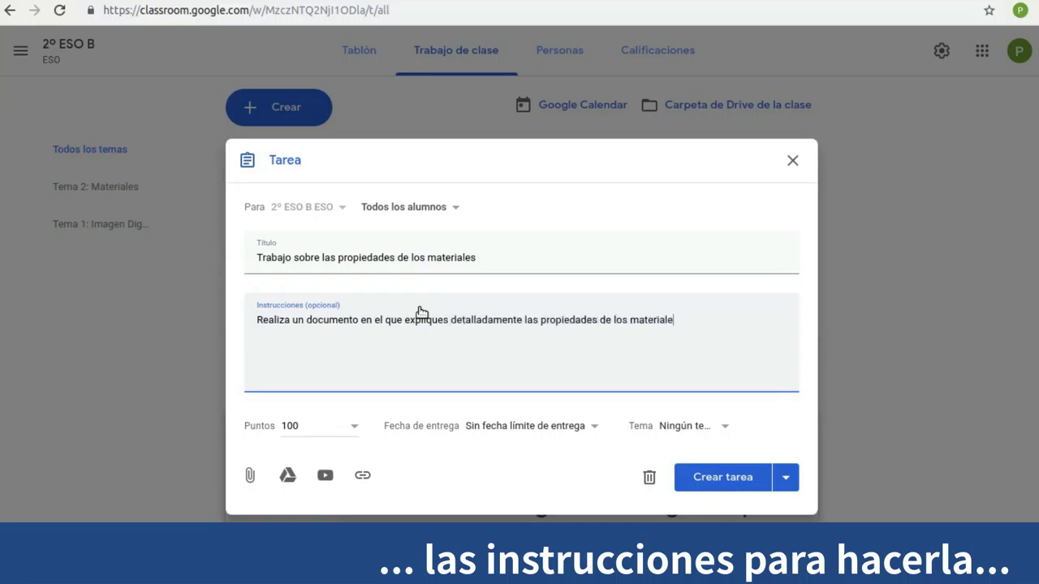
# Set the due date to 31 July, file it under Tema 2: Materiales, and publish it
pyautogui.click(601, 425)
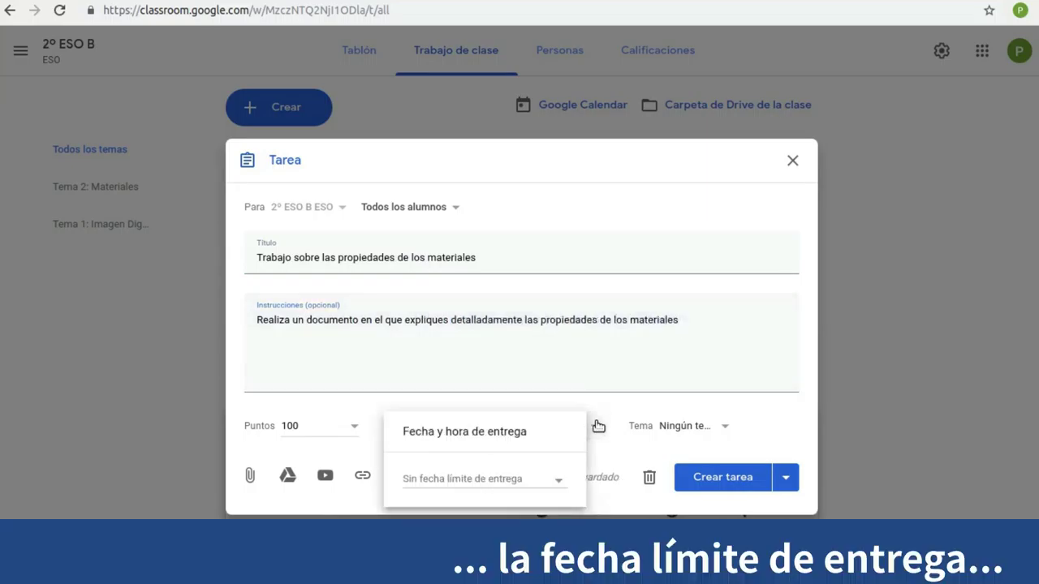
pyautogui.click(555, 490)
pyautogui.click(469, 568)
pyautogui.click(620, 427)
pyautogui.click(619, 427)
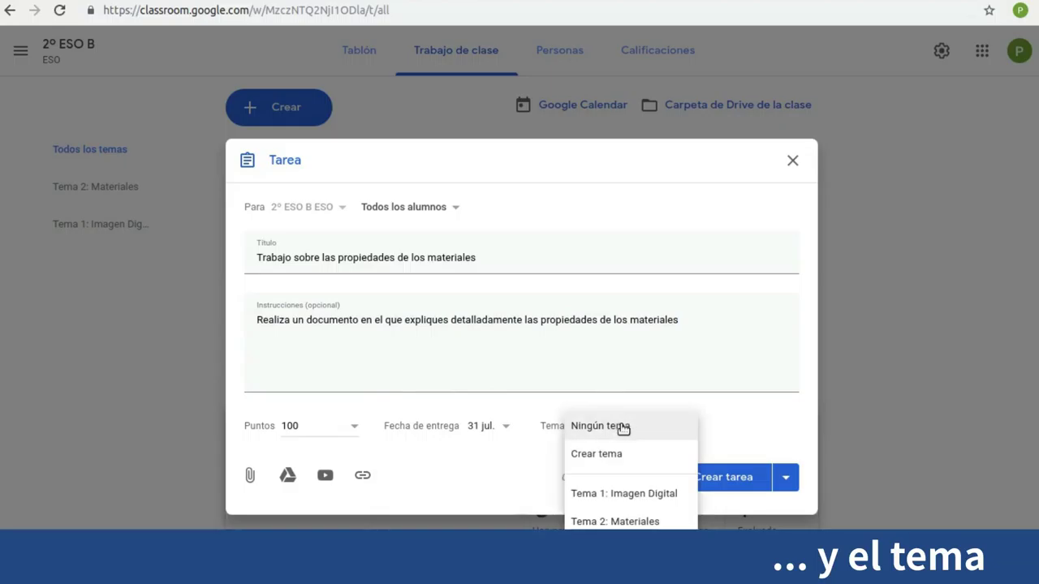
pyautogui.click(647, 522)
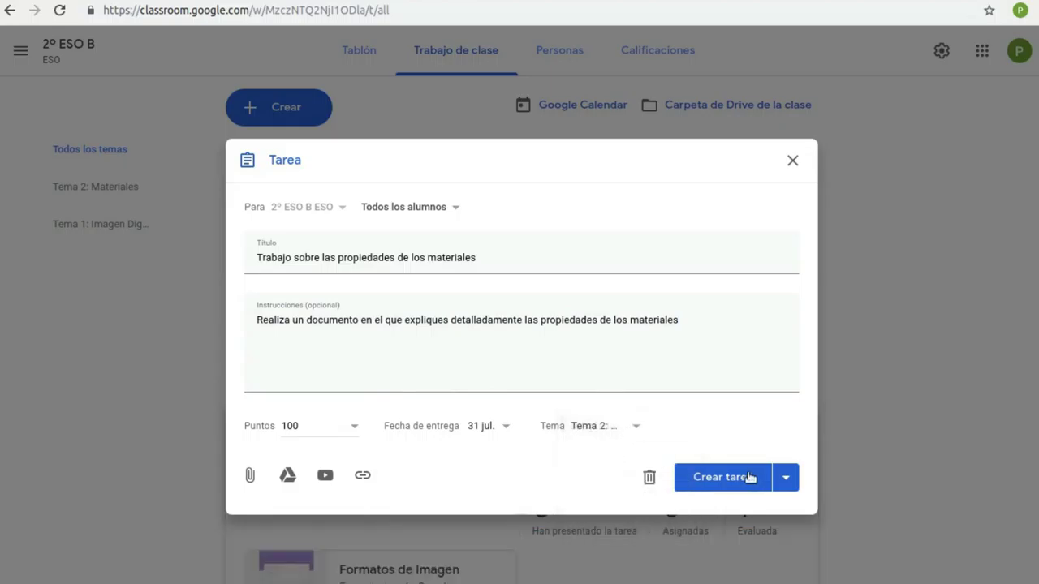
pyautogui.click(736, 478)
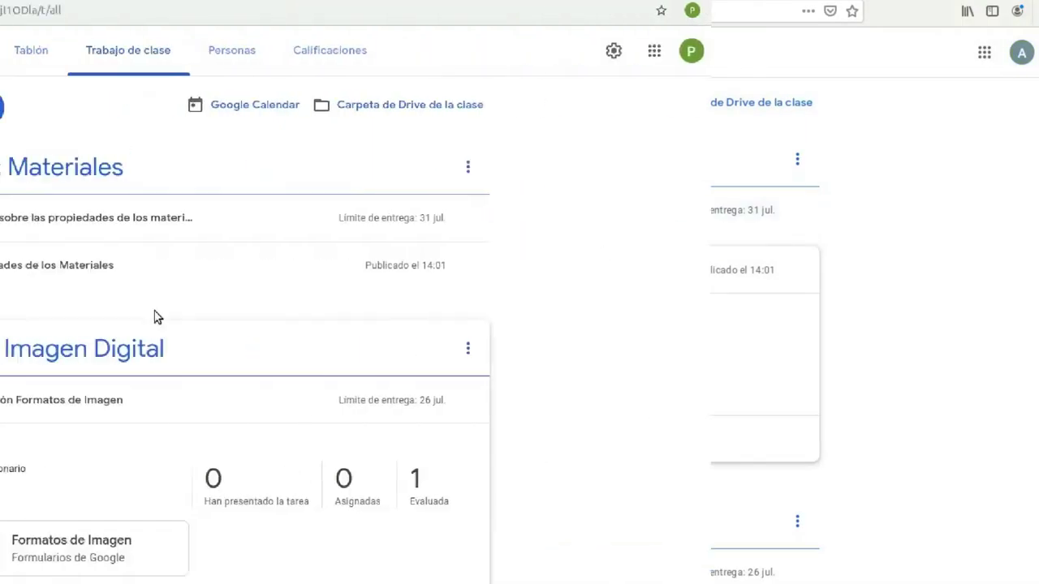
# As the student, open the materials assignment, create a new Google Docs work document, and open it
pyautogui.click(493, 209)
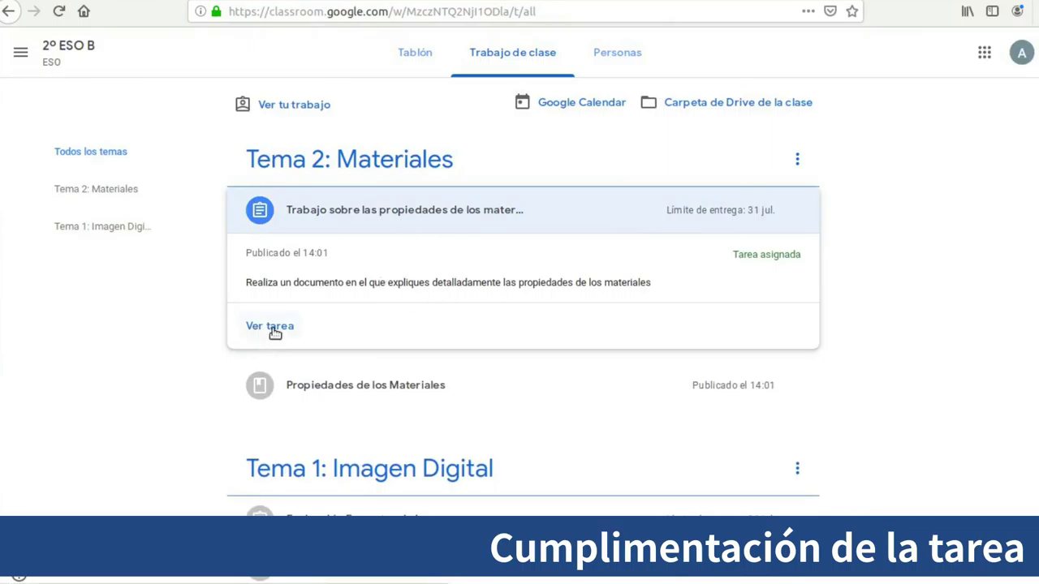
pyautogui.click(273, 327)
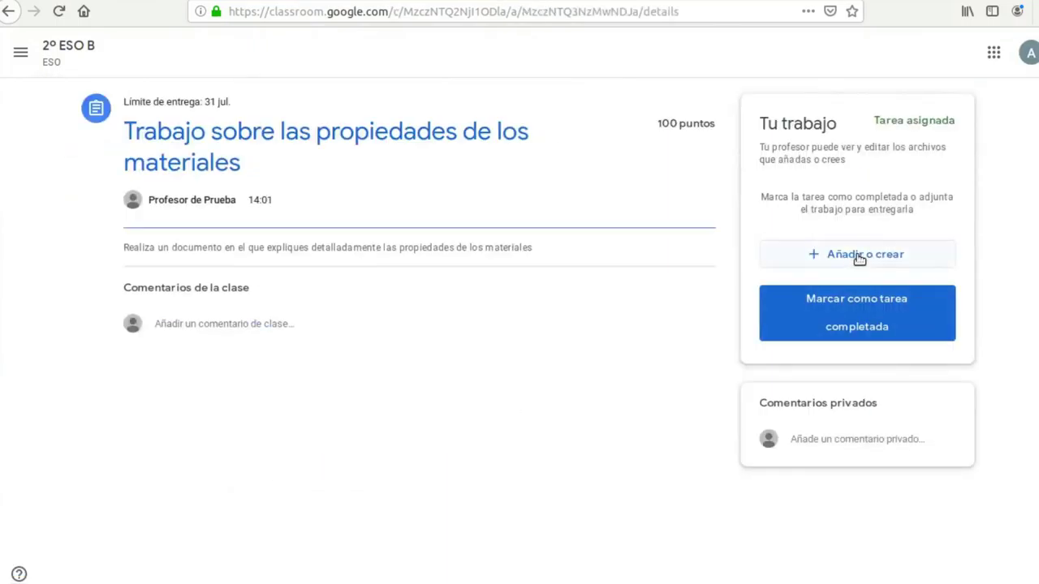
pyautogui.click(858, 257)
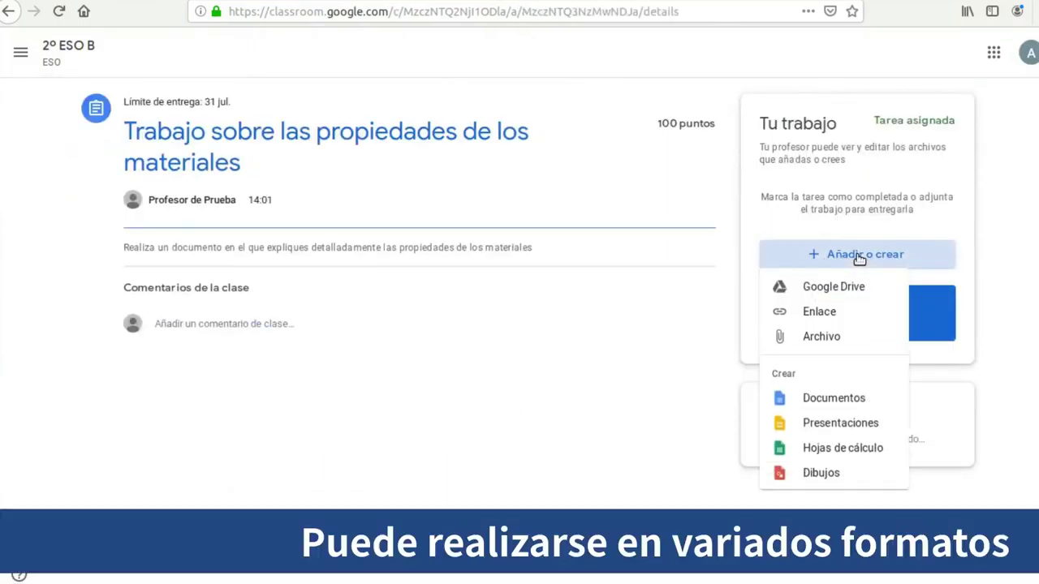
pyautogui.click(842, 397)
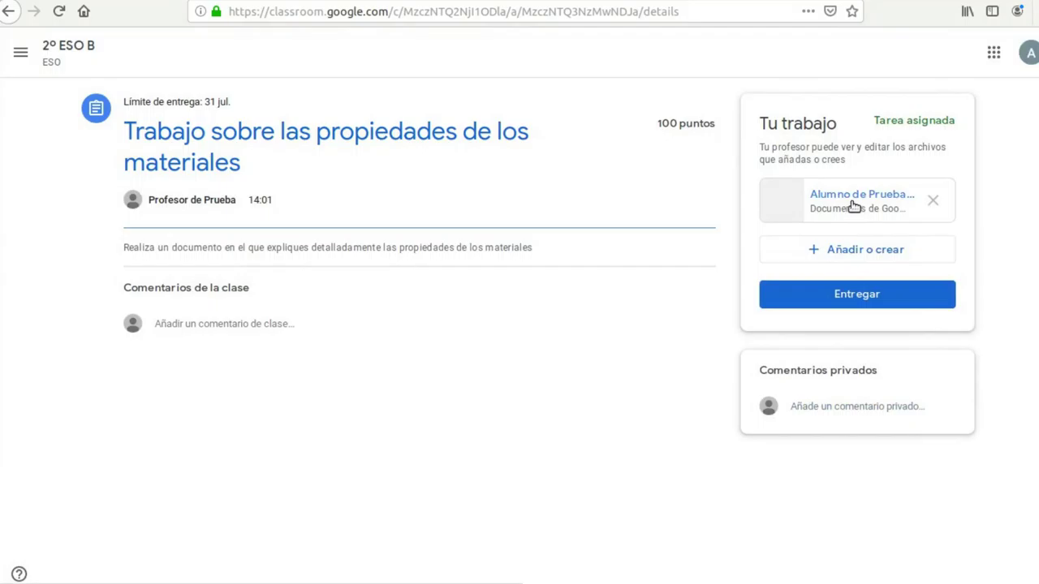
pyautogui.click(852, 207)
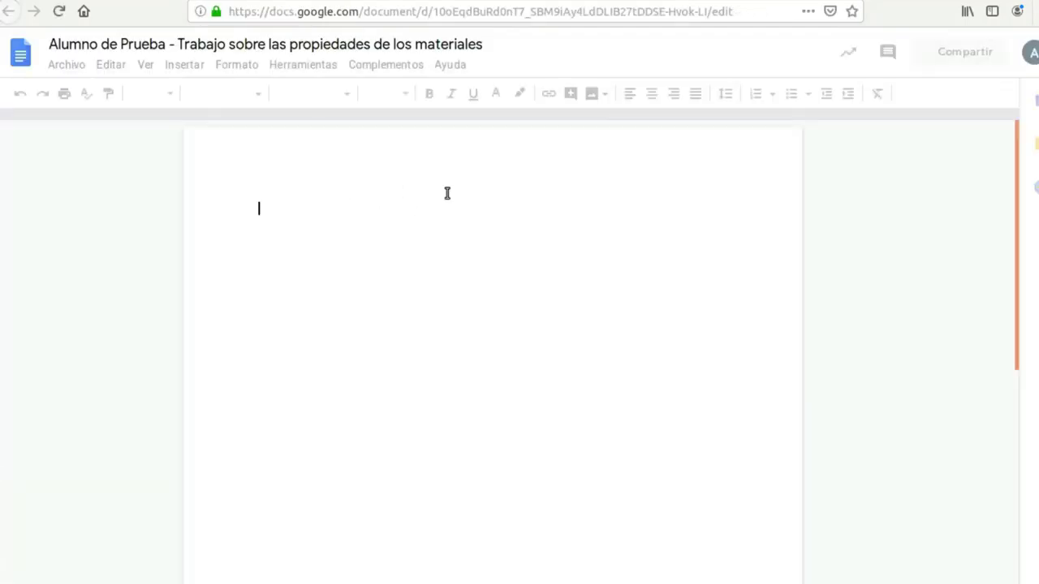
# Write 'Este es mi trabajo sobre las propiedades de los materiales:' in the document and close it
pyautogui.write('Este es mi trab')
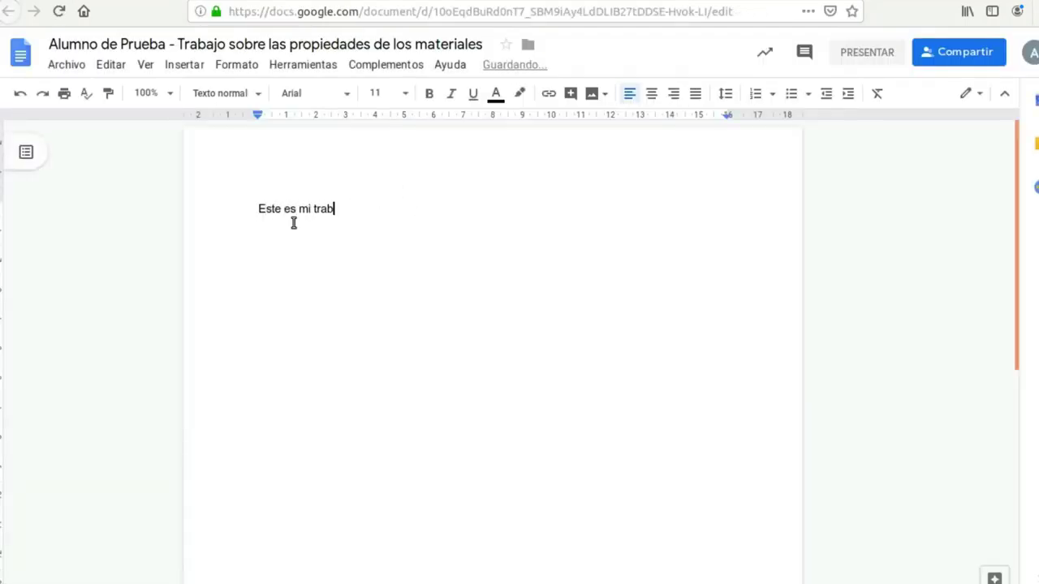
pyautogui.write('ajo sobre las propiedades de los ma')
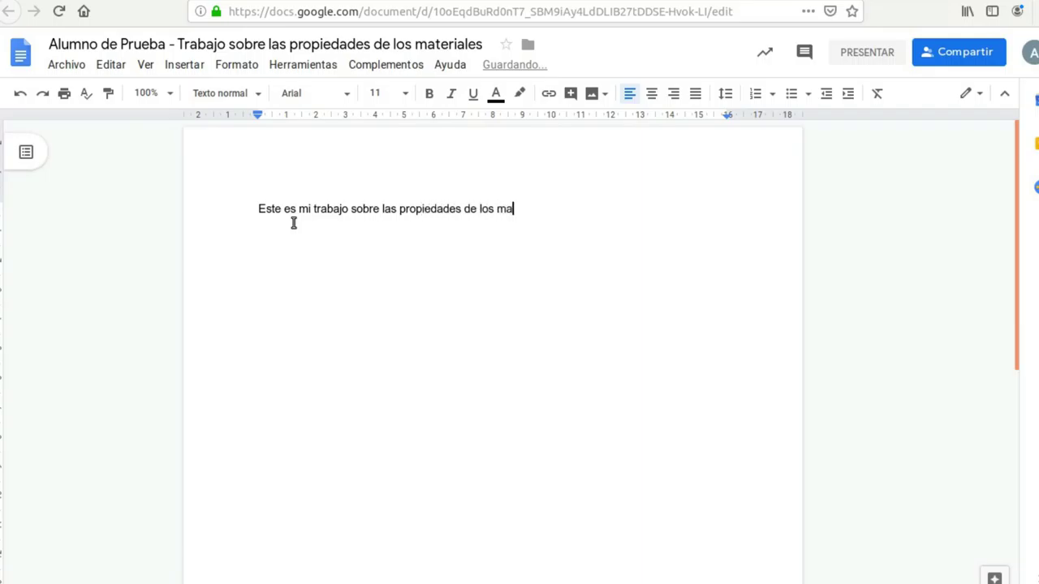
pyautogui.write('teriales:')
pyautogui.press('Return')
pyautogui.click(516, 3)
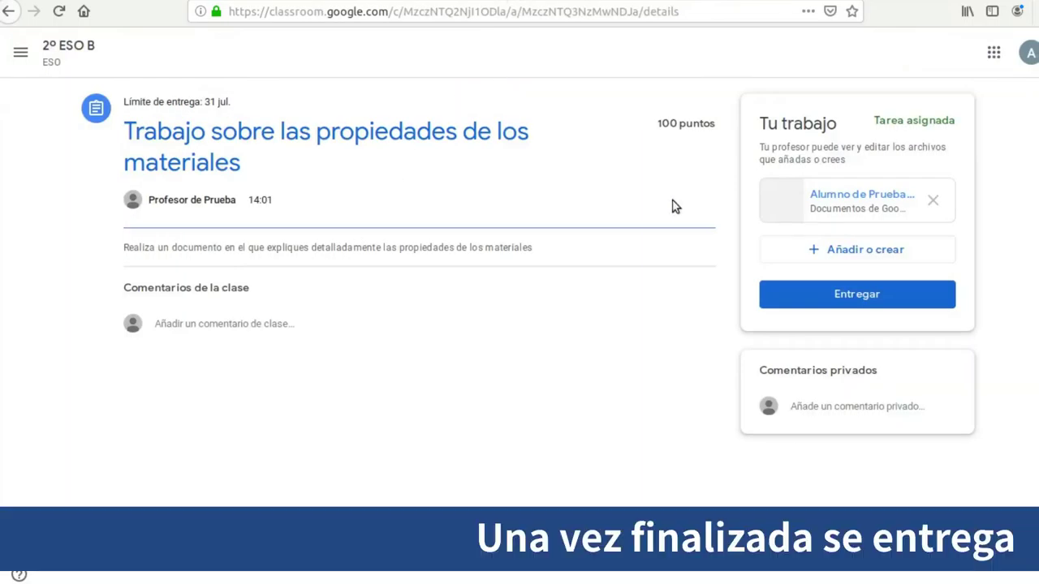
# Hand in the assignment with the attached document, then expand it in the teacher's list
pyautogui.click(838, 302)
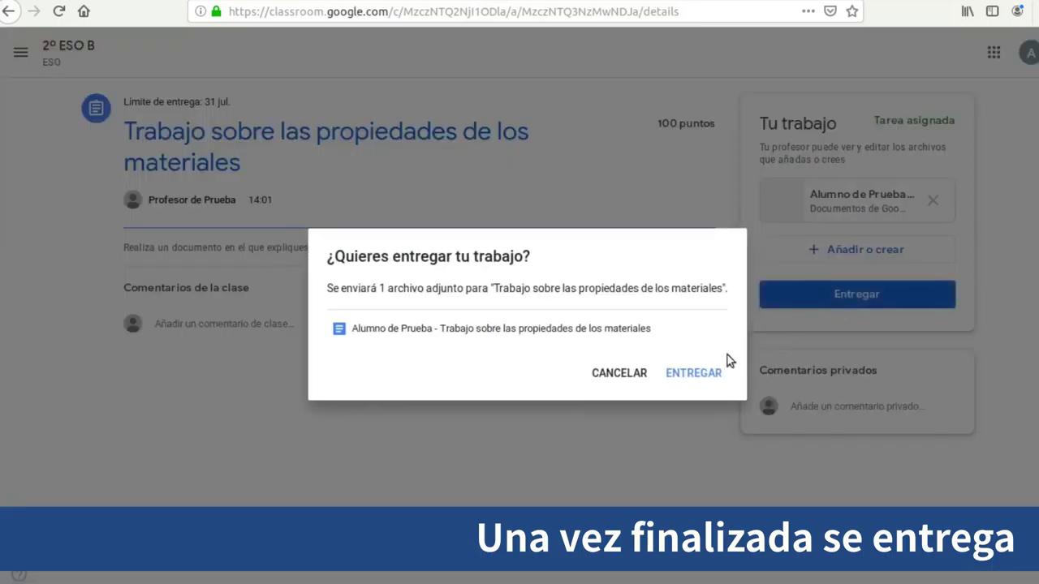
pyautogui.click(686, 373)
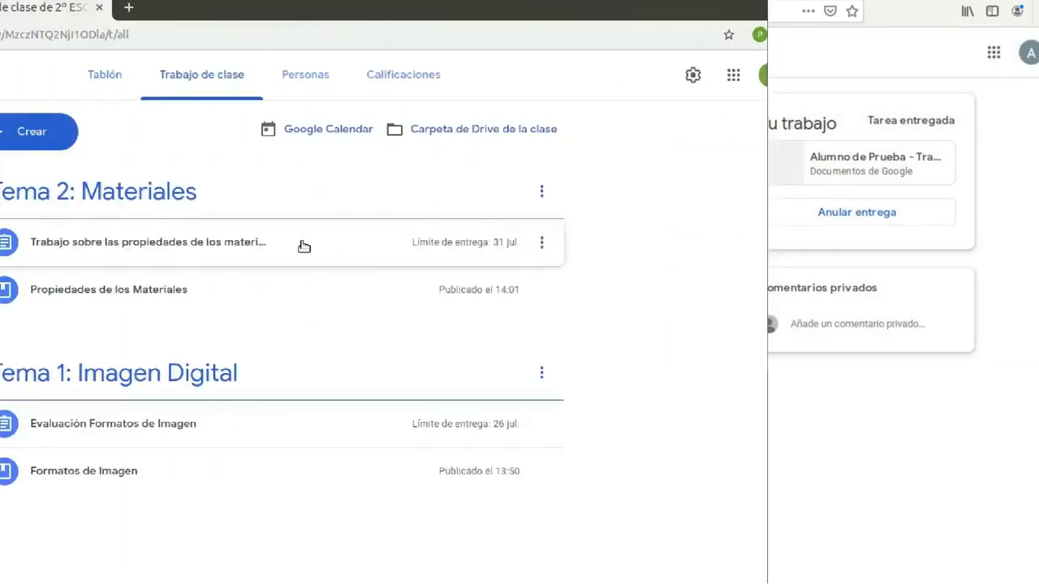
pyautogui.click(304, 246)
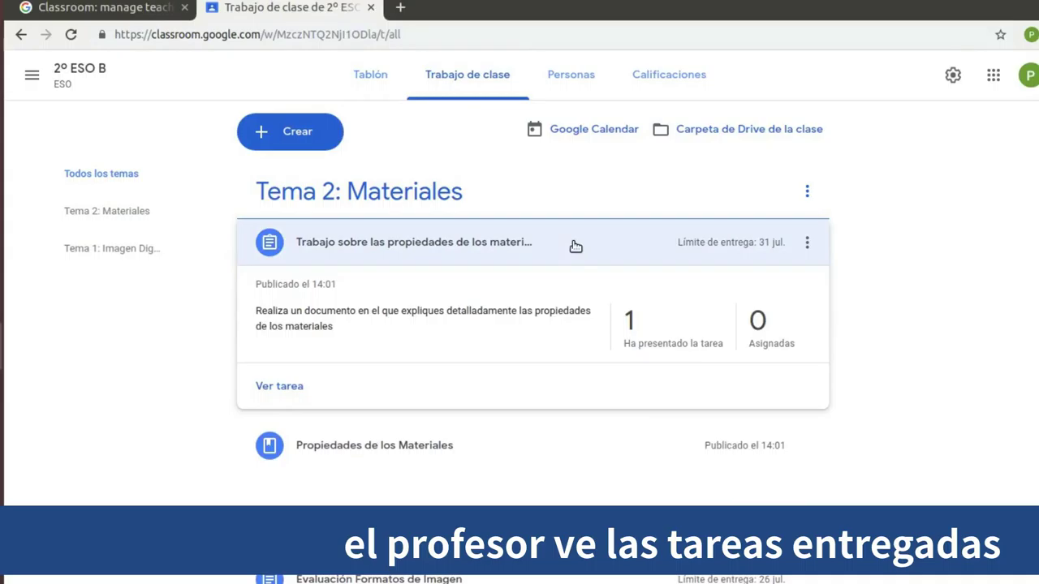
# As the teacher, open the student's handed-in materials document in the grading tool
pyautogui.click(670, 348)
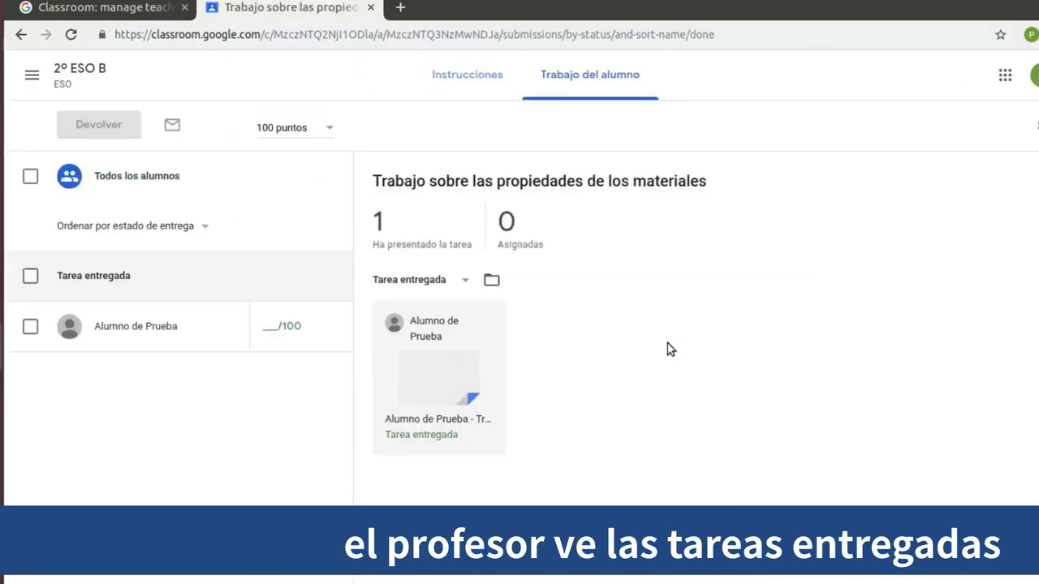
pyautogui.click(491, 282)
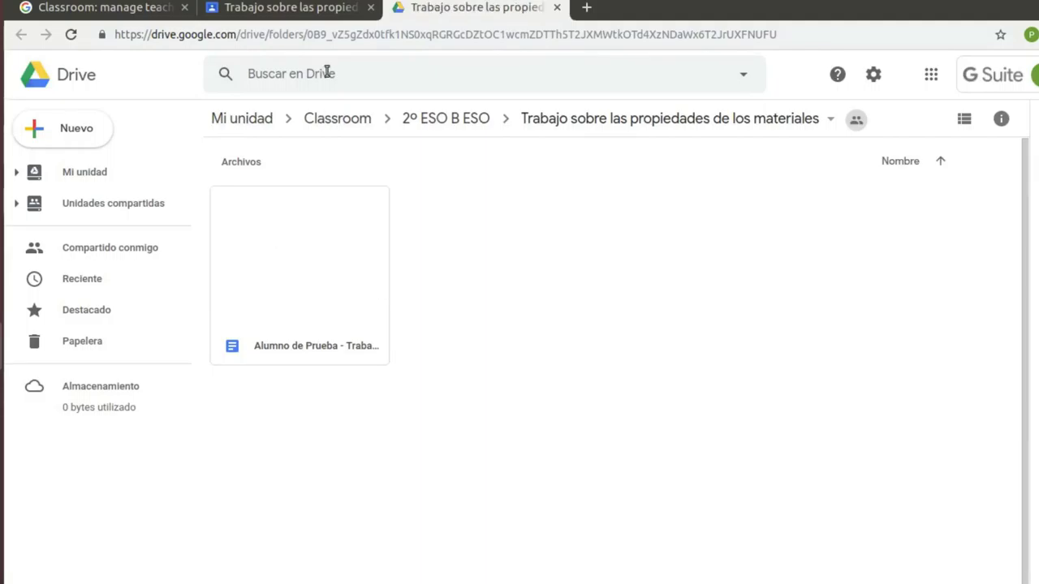
pyautogui.click(324, 8)
pyautogui.click(421, 364)
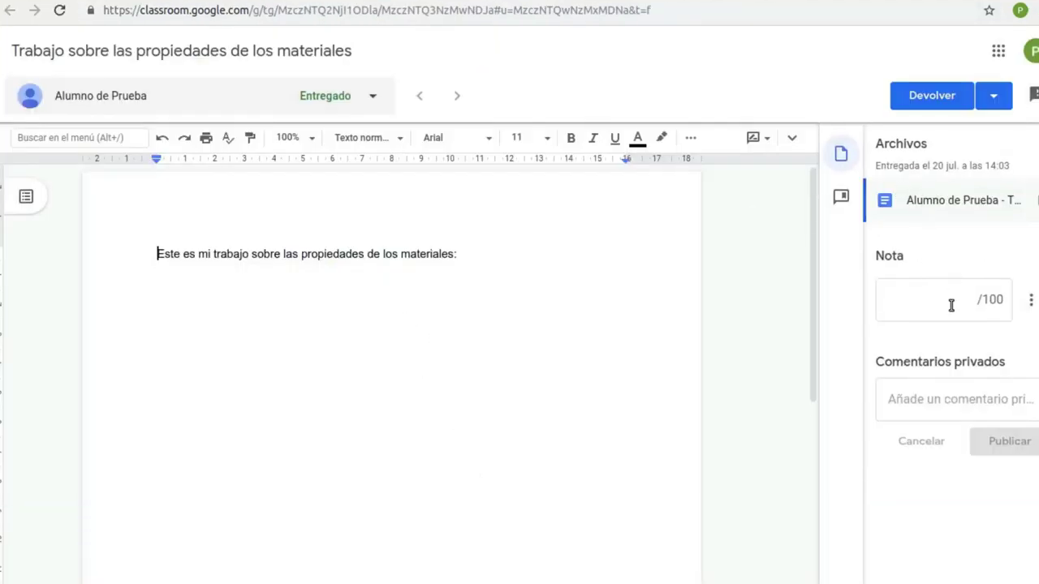
pyautogui.click(951, 305)
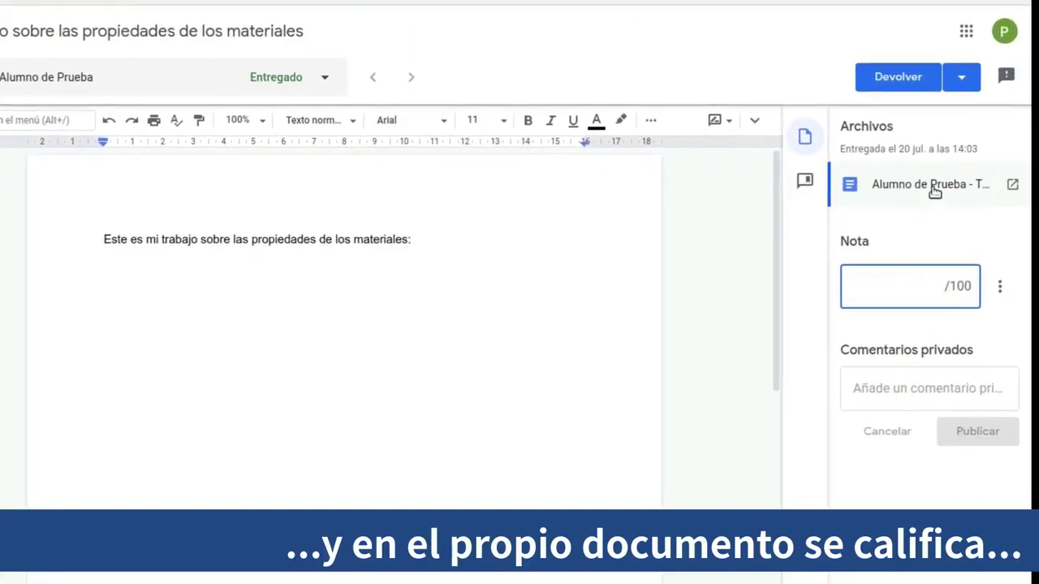
# Grade the work 90/100, post the private comment '¡¡¡Muy bien!!!', and begin returning it
pyautogui.write('9')
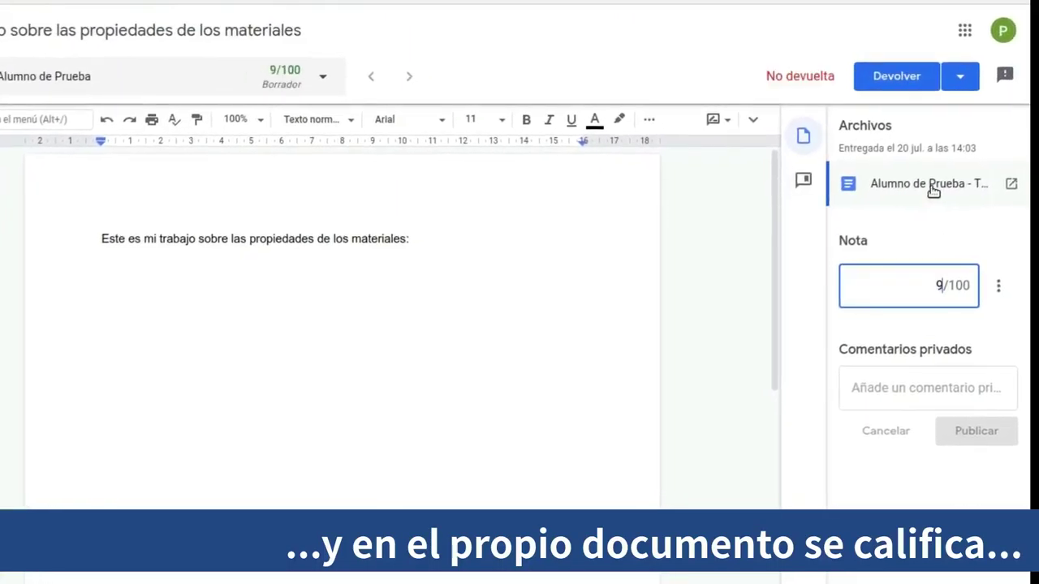
pyautogui.write('0')
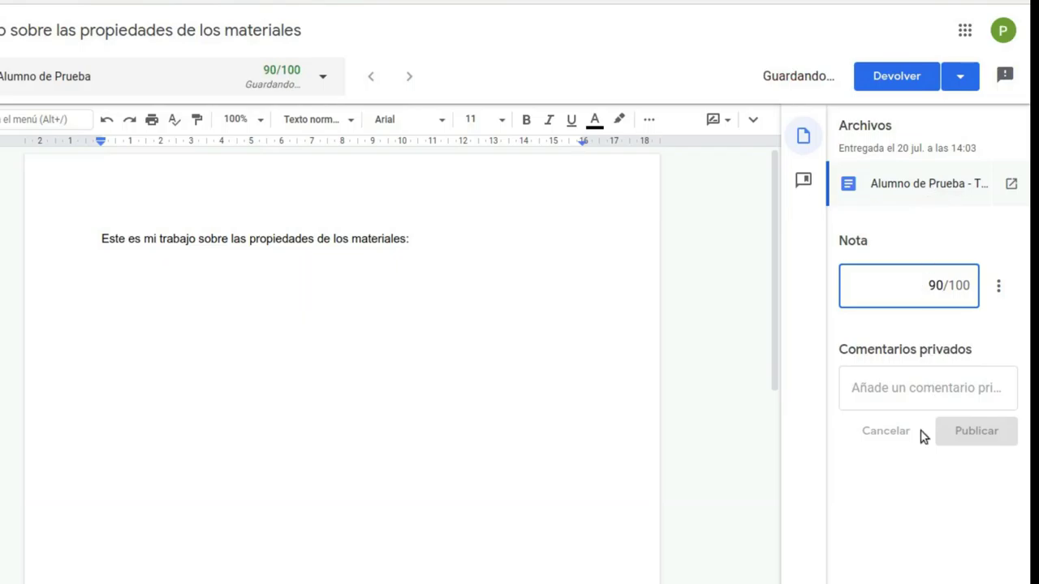
pyautogui.click(934, 381)
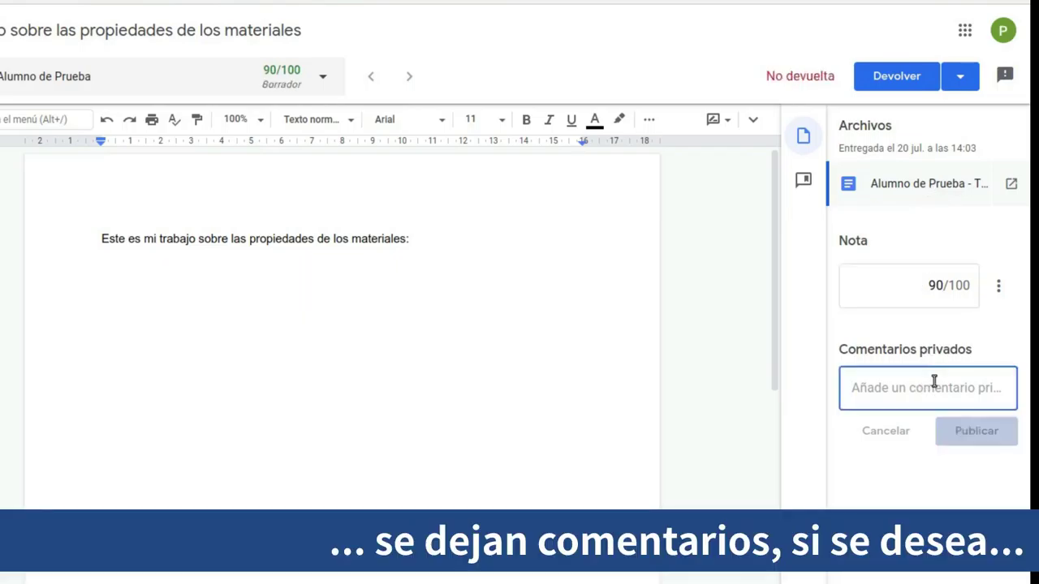
pyautogui.write('¡¡¡Muy bien!!!')
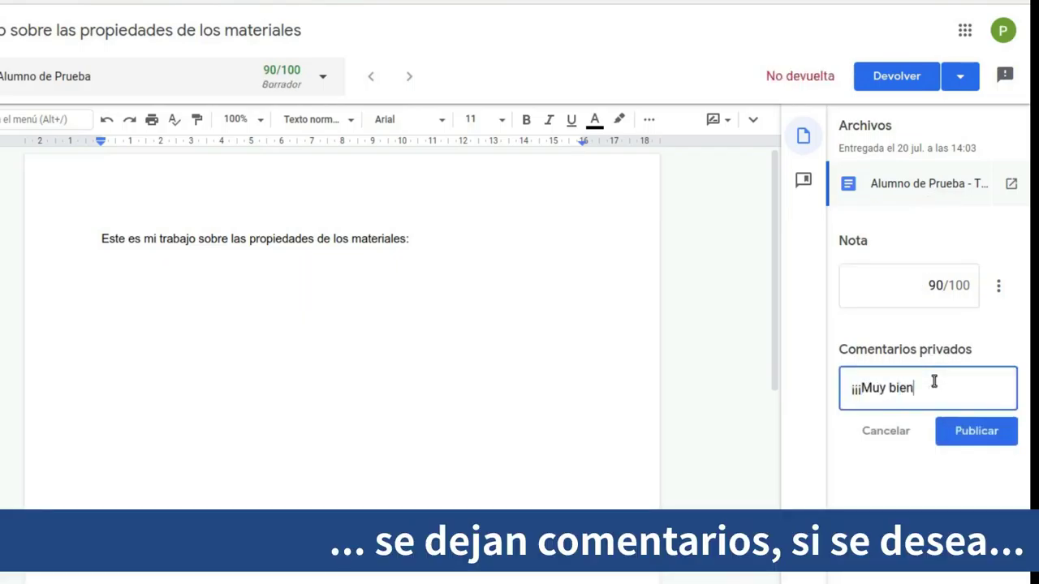
pyautogui.click(970, 436)
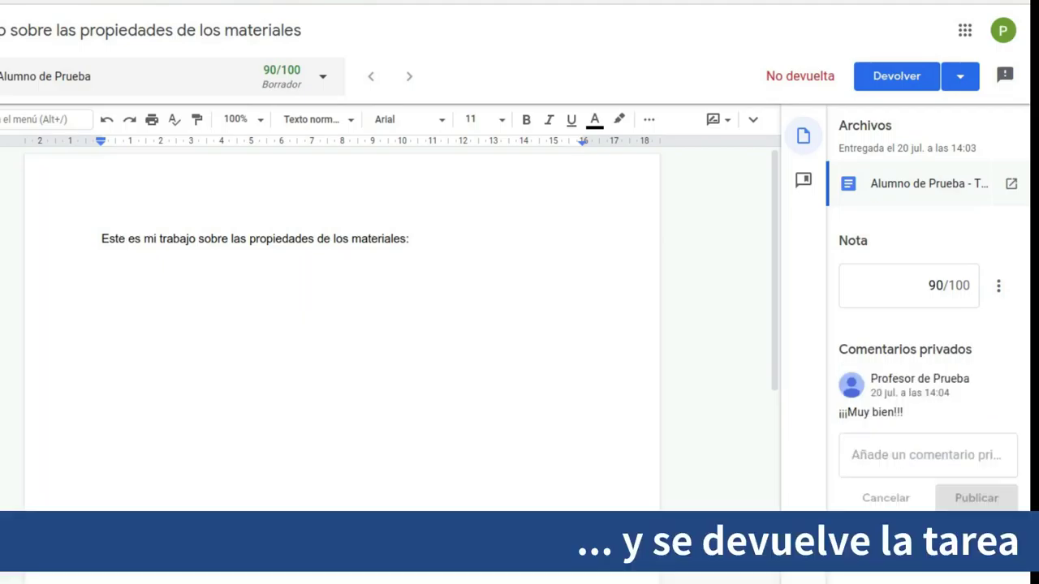
pyautogui.click(903, 76)
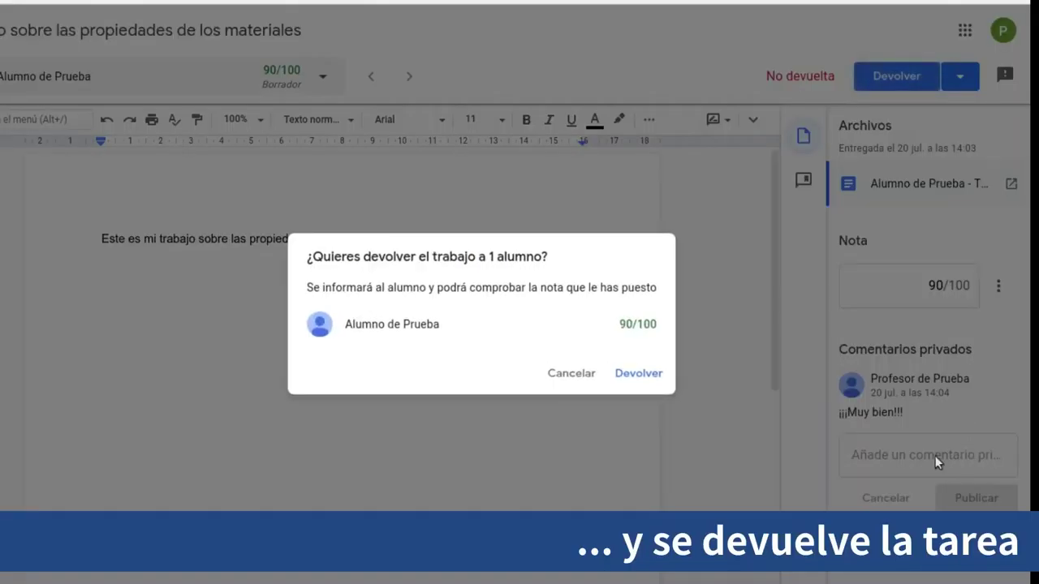
# Return the 90/100 work and check its grade and comments from the student's assignment page
pyautogui.click(642, 375)
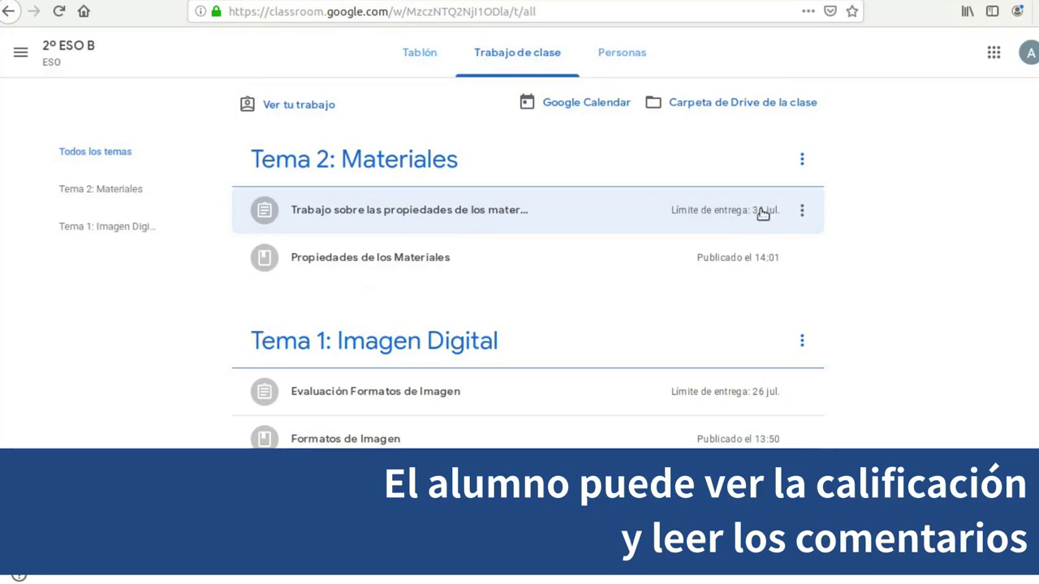
pyautogui.click(522, 209)
pyautogui.click(262, 328)
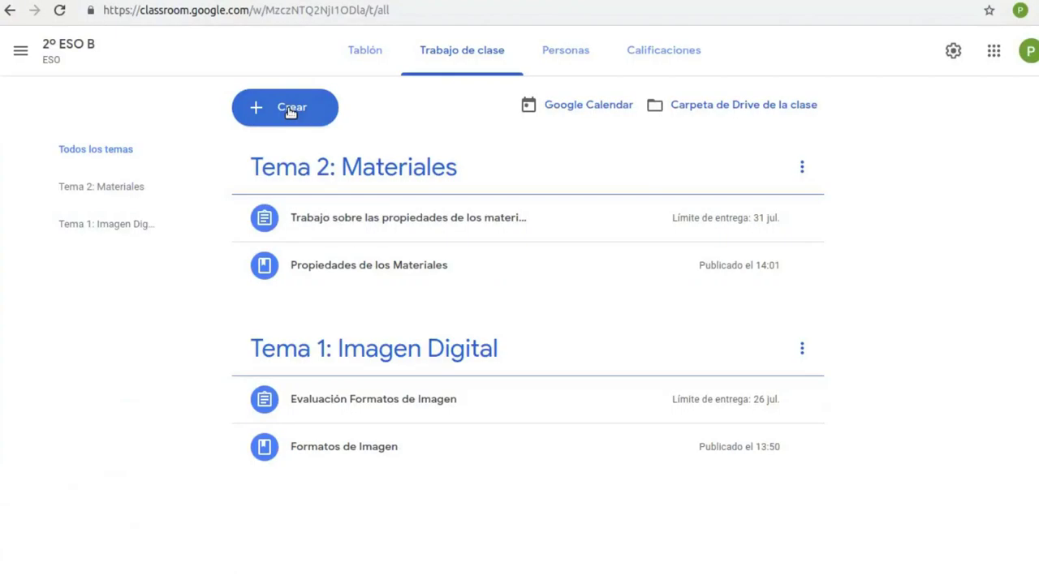
pyautogui.click(287, 108)
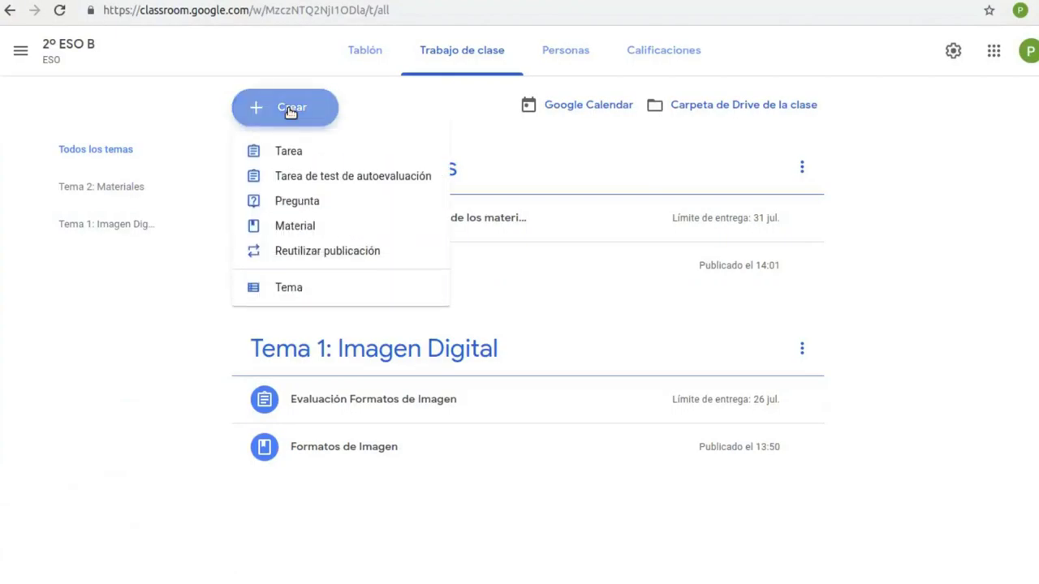
# Create a question titled 'De las propiedades vistas, di cuáles tiene la madera'
pyautogui.click(294, 202)
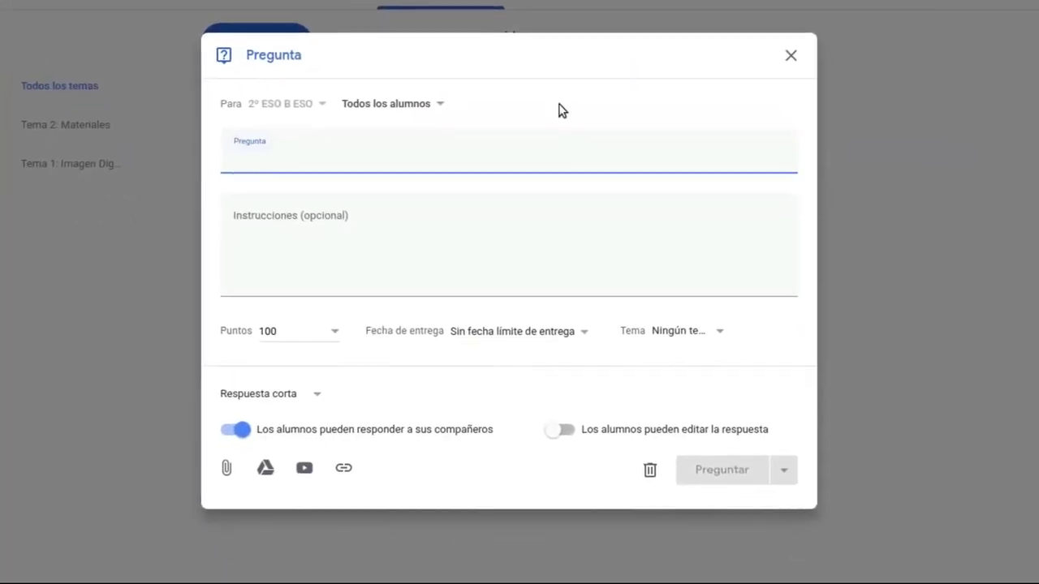
pyautogui.write('De las propiedades vistas, di cuáles tiene la madera')
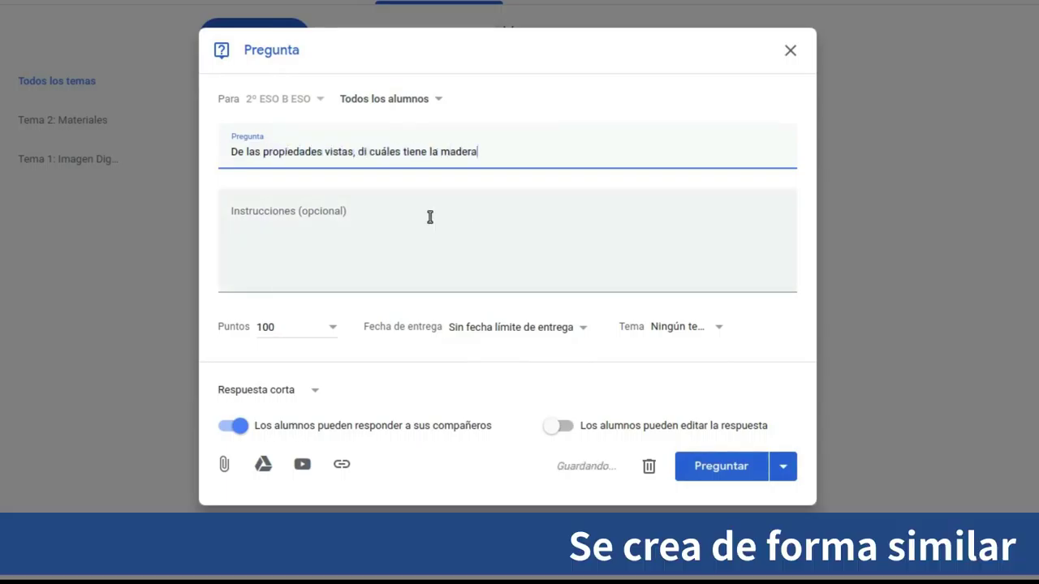
pyautogui.click(429, 216)
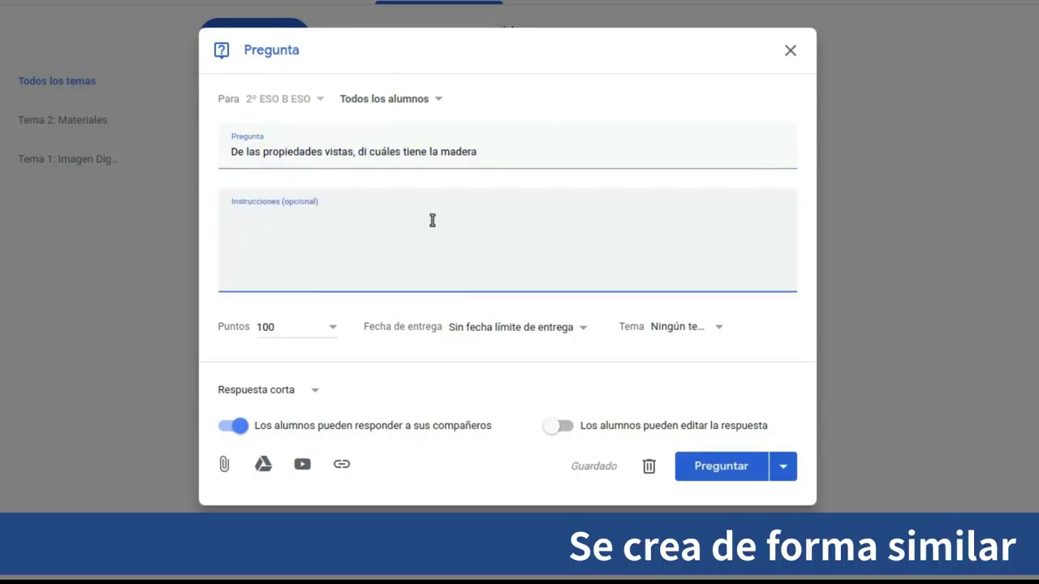
# Set it due 22 July under Tema 2: Materiales as short answer, and publish it
pyautogui.click(584, 332)
pyautogui.click(544, 384)
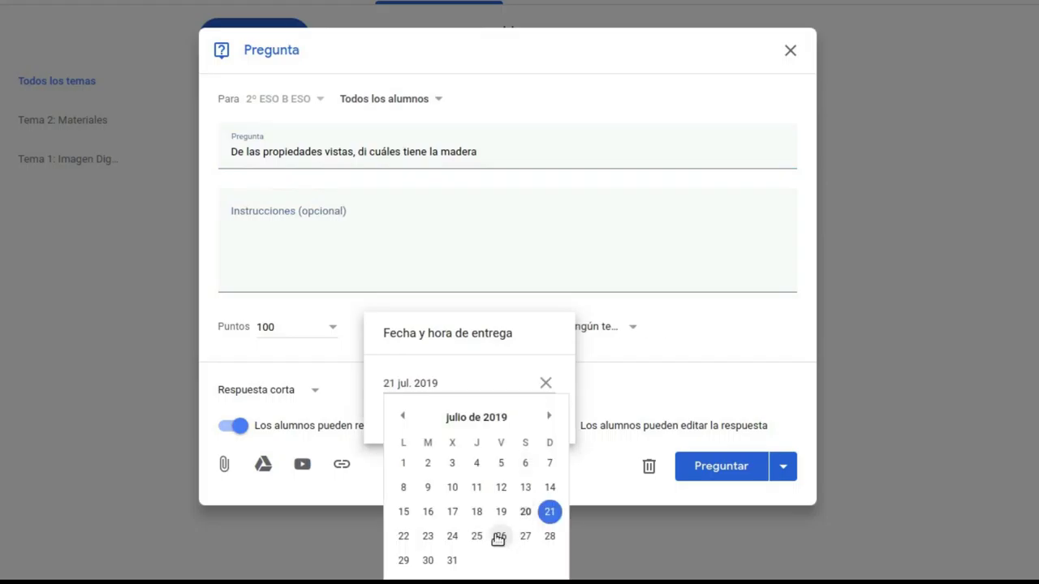
pyautogui.click(406, 538)
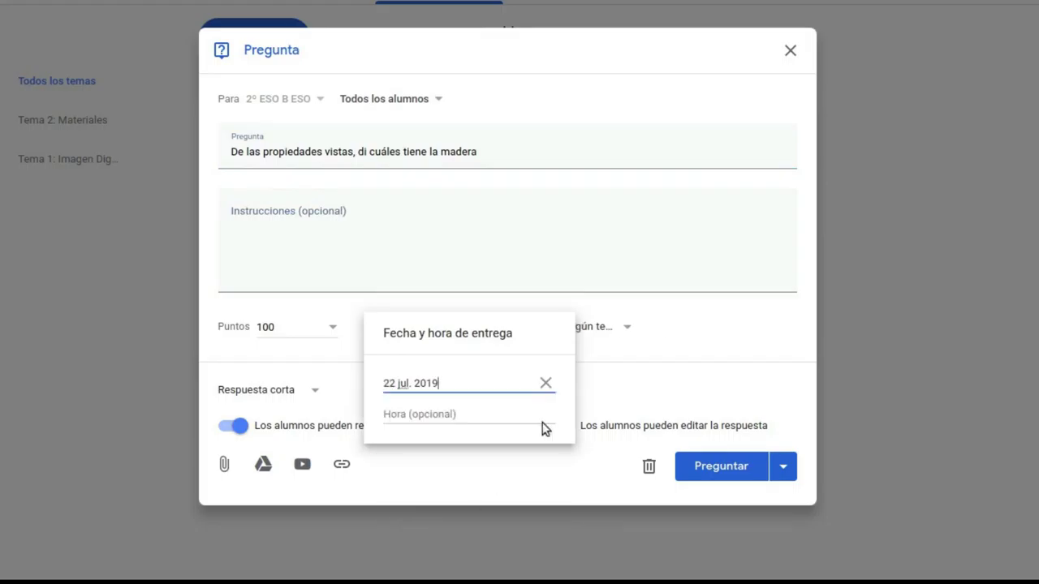
pyautogui.click(633, 327)
pyautogui.click(617, 428)
pyautogui.click(317, 391)
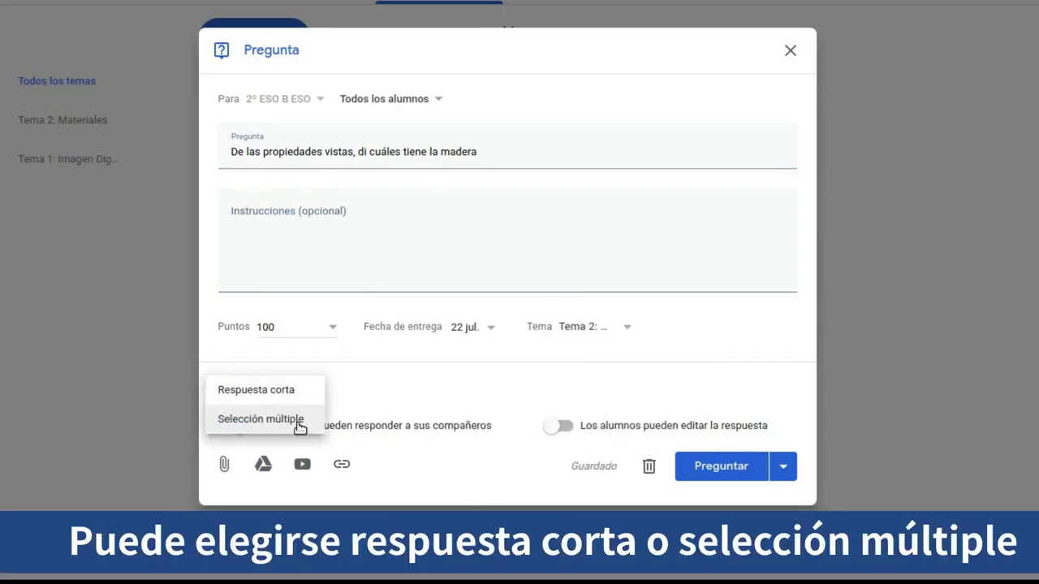
pyautogui.click(301, 391)
pyautogui.click(719, 468)
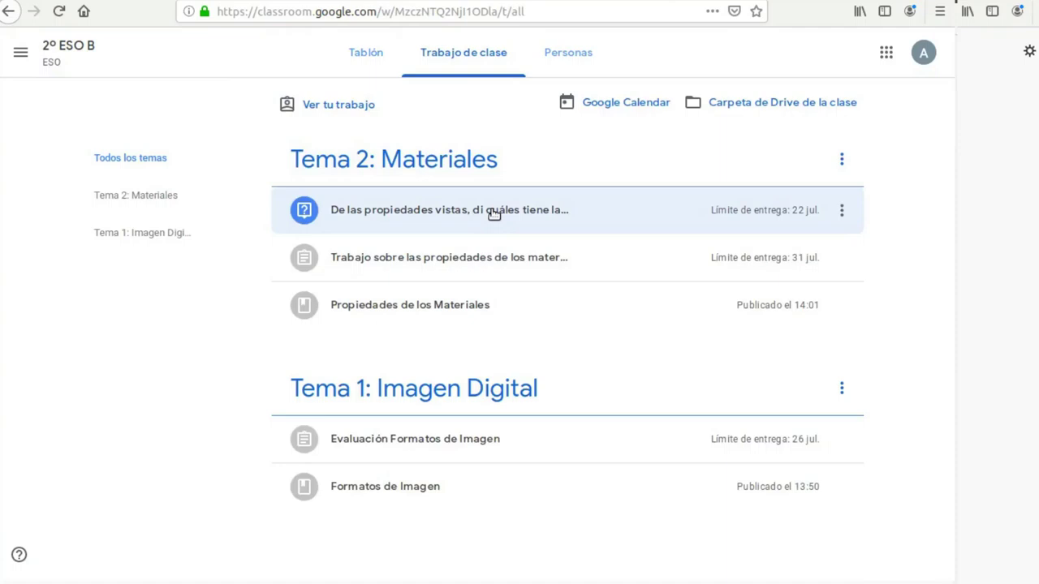
# As the student, answer the madera question with 'Mi respuesta' and hand it in
pyautogui.click(492, 210)
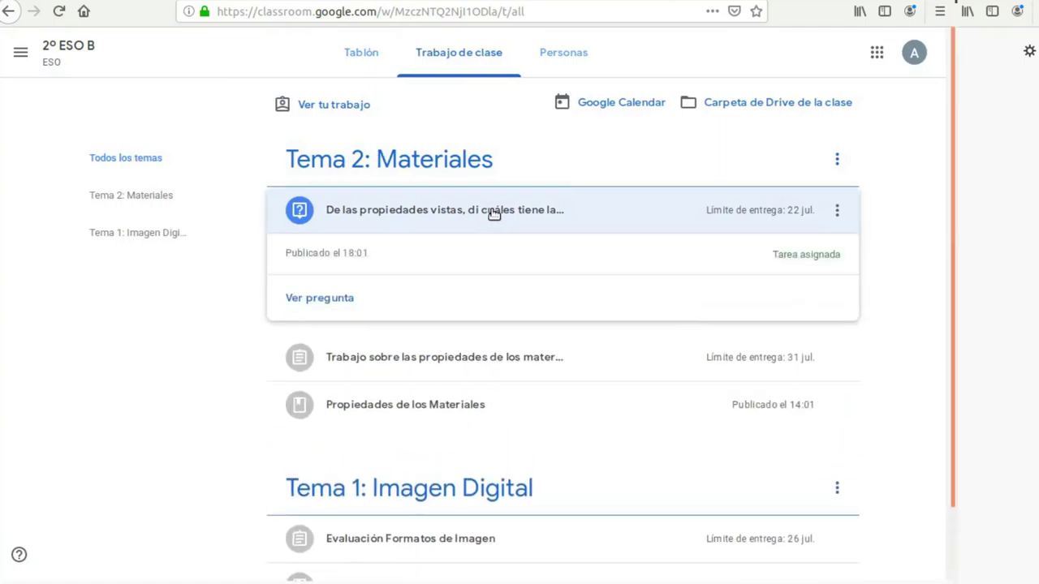
pyautogui.click(329, 300)
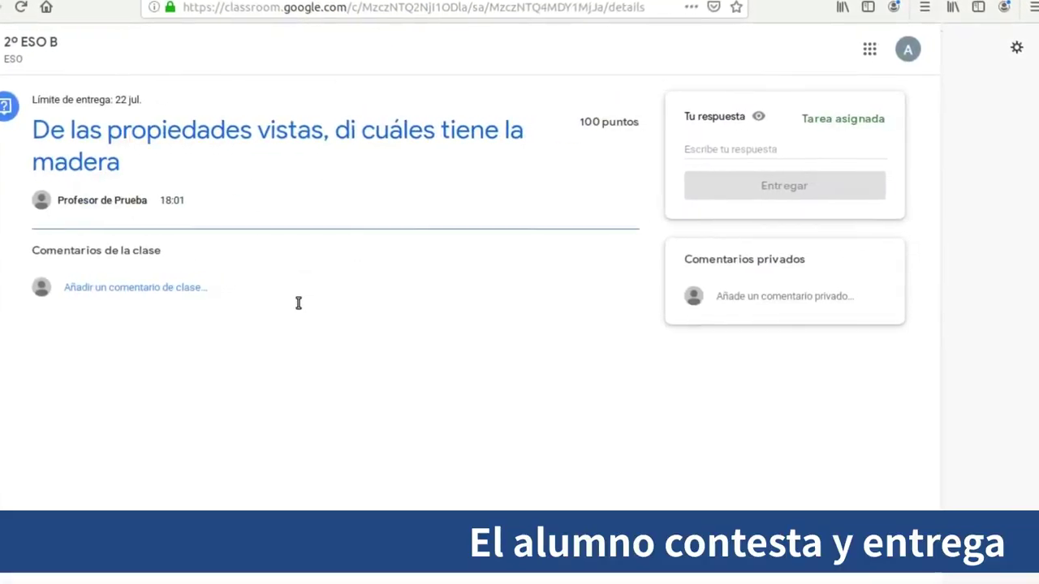
pyautogui.click(700, 151)
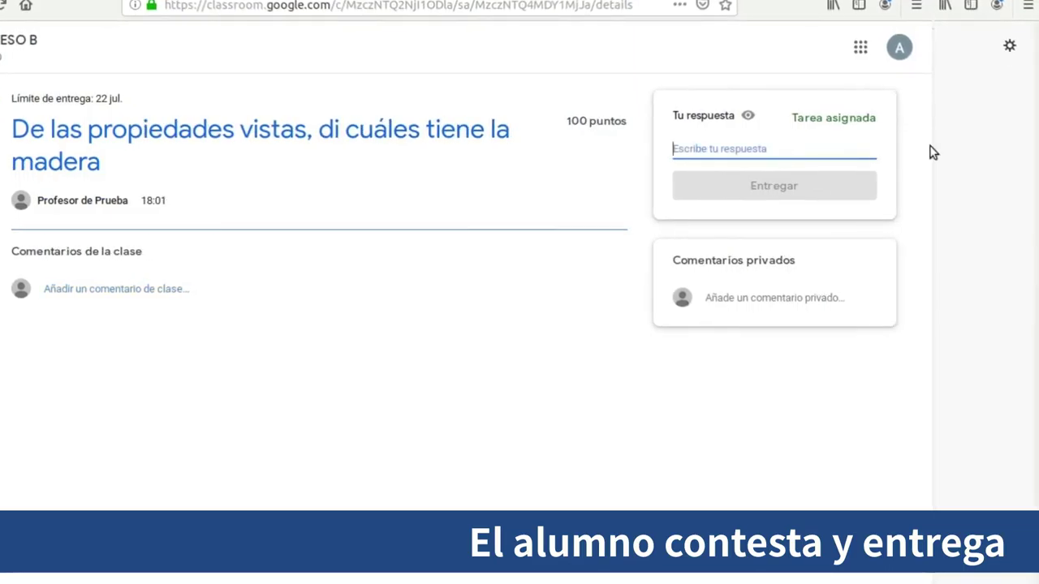
pyautogui.write('Mi respuesta')
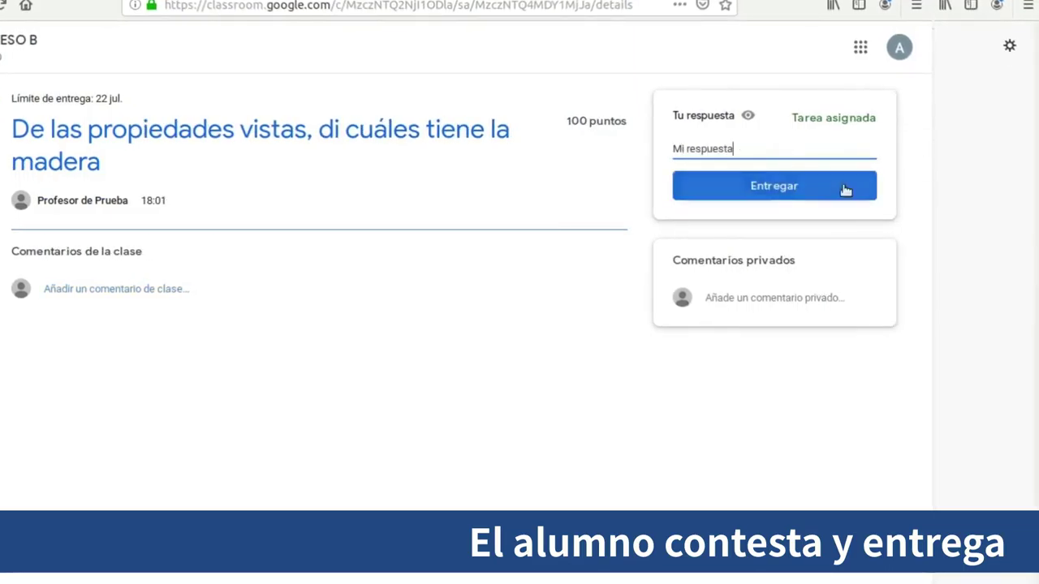
pyautogui.click(796, 191)
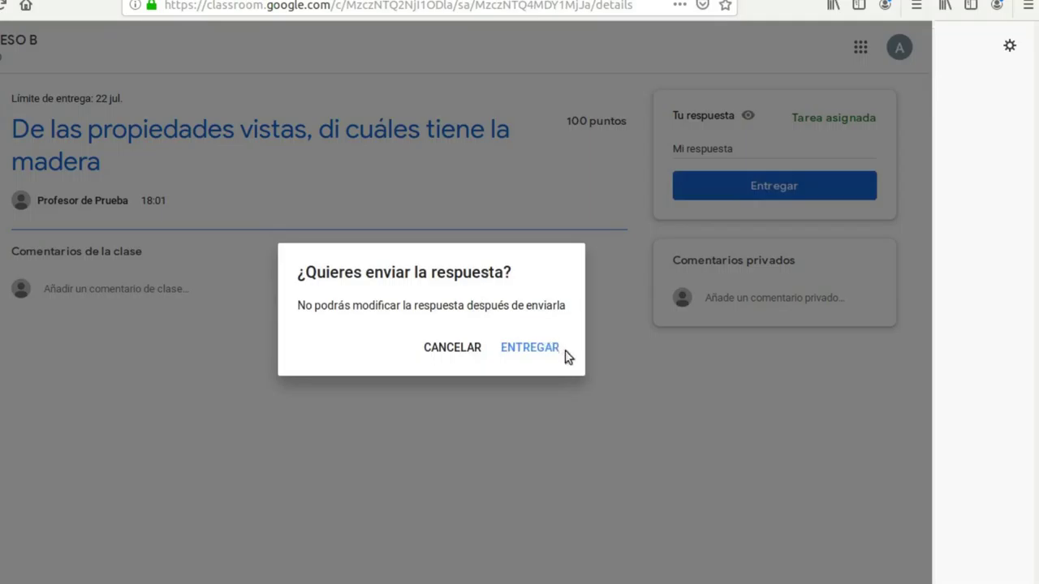
pyautogui.click(540, 347)
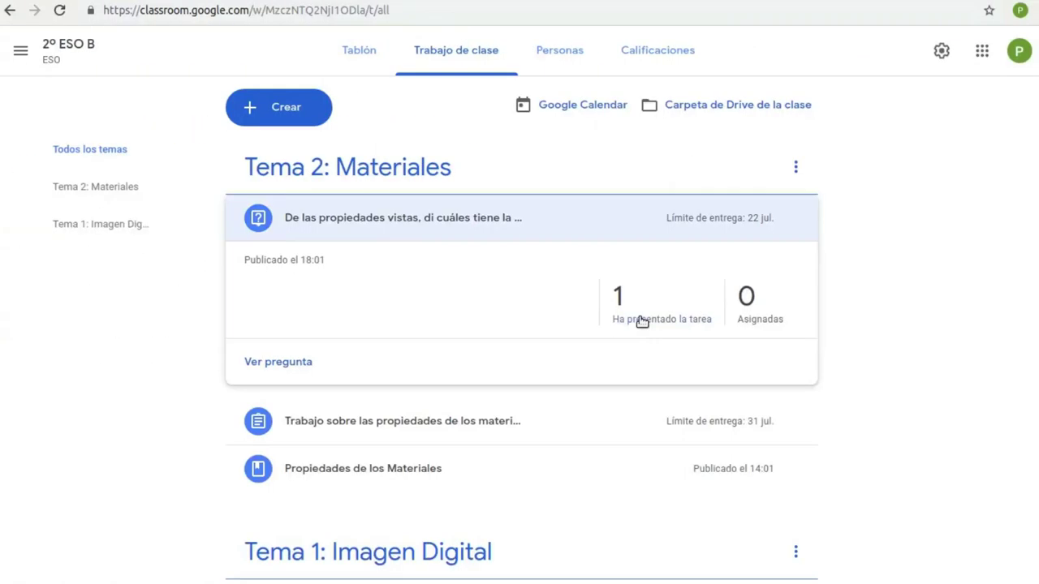
# Open the student's answer to the madera question and grade it 75/100
pyautogui.click(642, 320)
pyautogui.moveTo(459, 312); pyautogui.dragTo(406, 308)
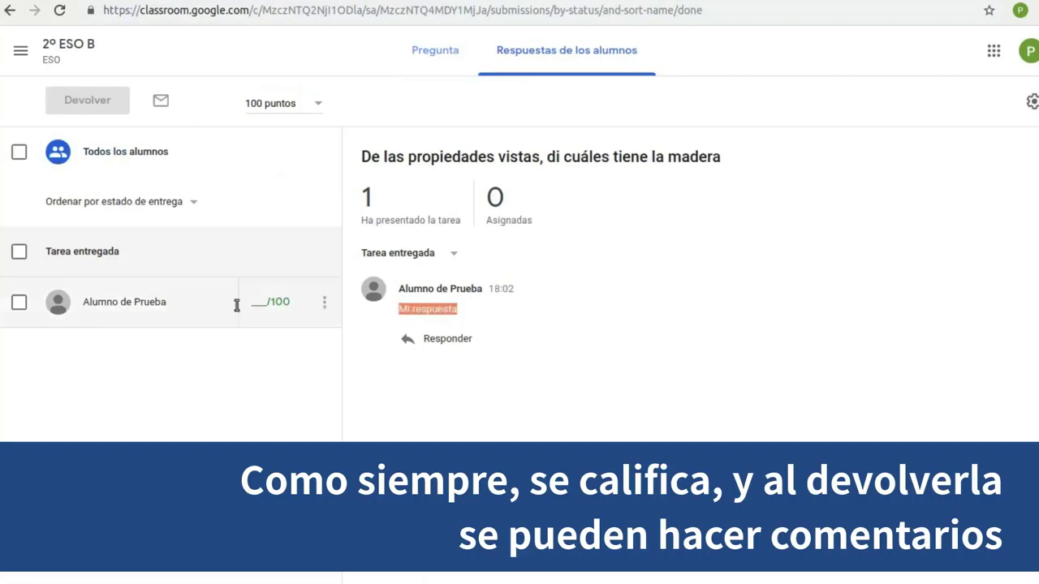
pyautogui.click(270, 302)
pyautogui.write('75')
# Return it with the private comment 'Te ha faltado ...' and open the gradebook showing 75, 90, 50
pyautogui.click(445, 271)
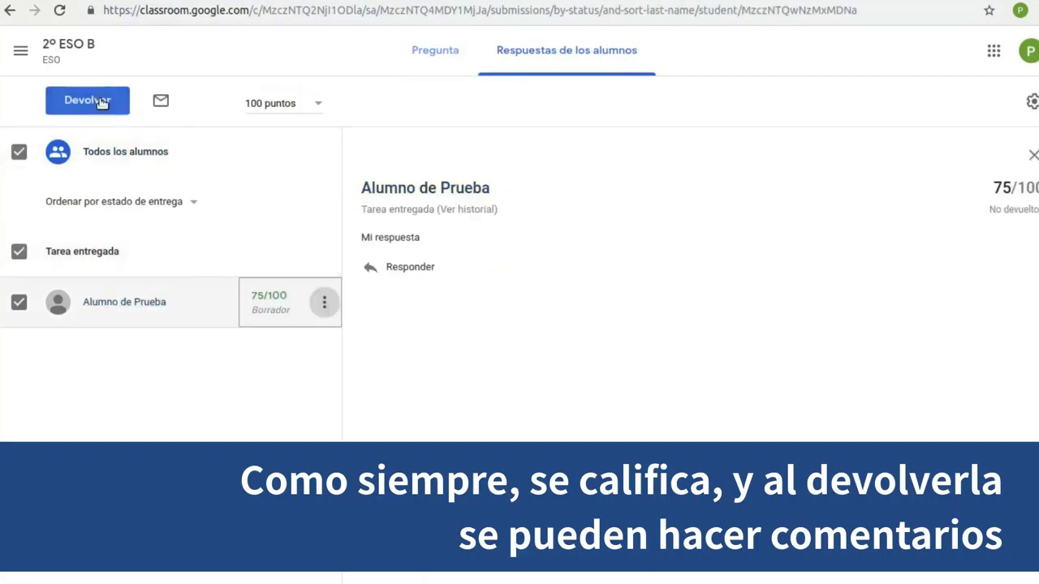
pyautogui.click(101, 102)
pyautogui.click(416, 381)
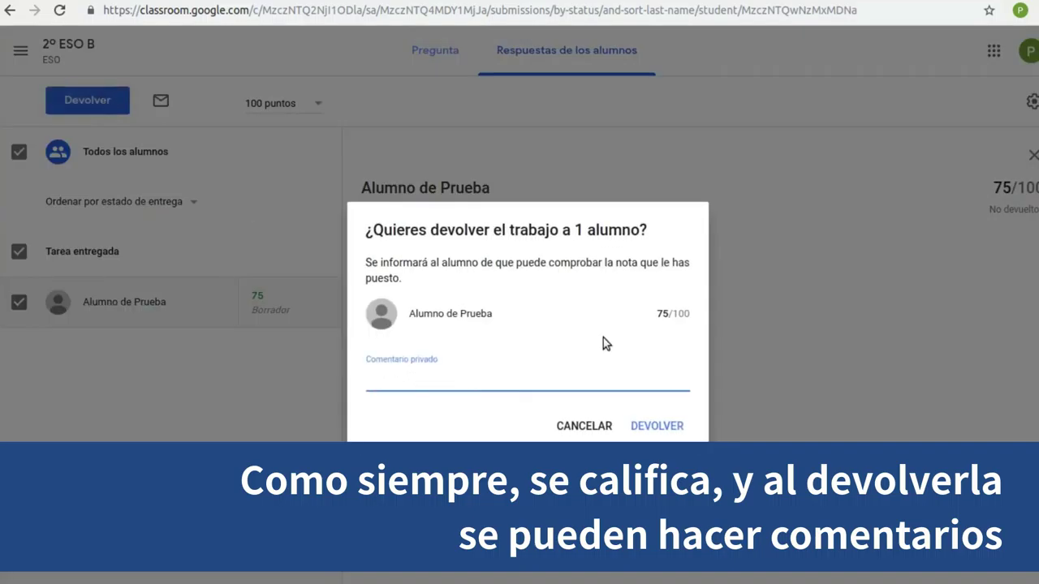
pyautogui.write('Te ha faltado ...')
pyautogui.click(656, 428)
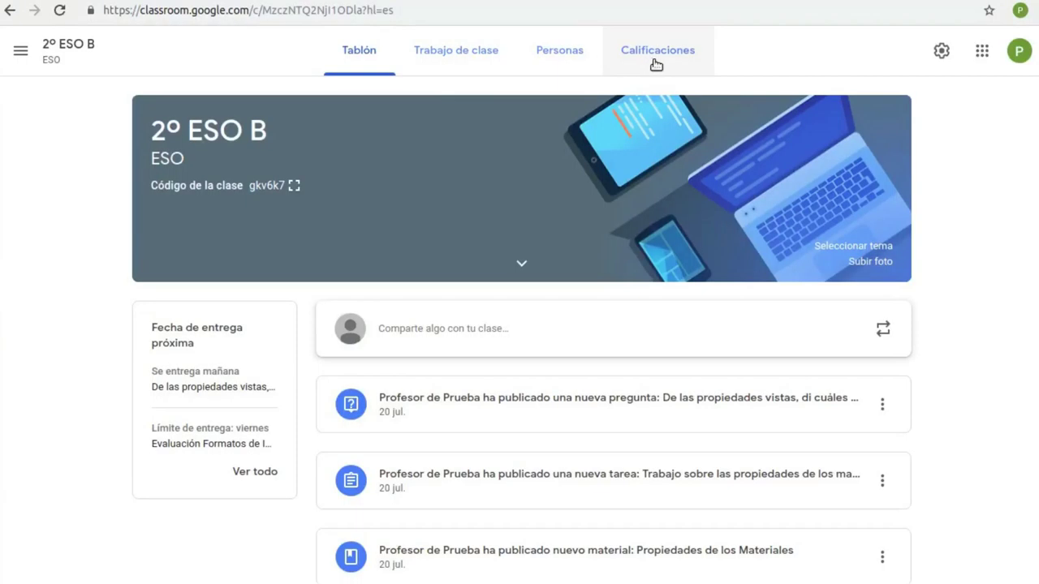
pyautogui.click(653, 64)
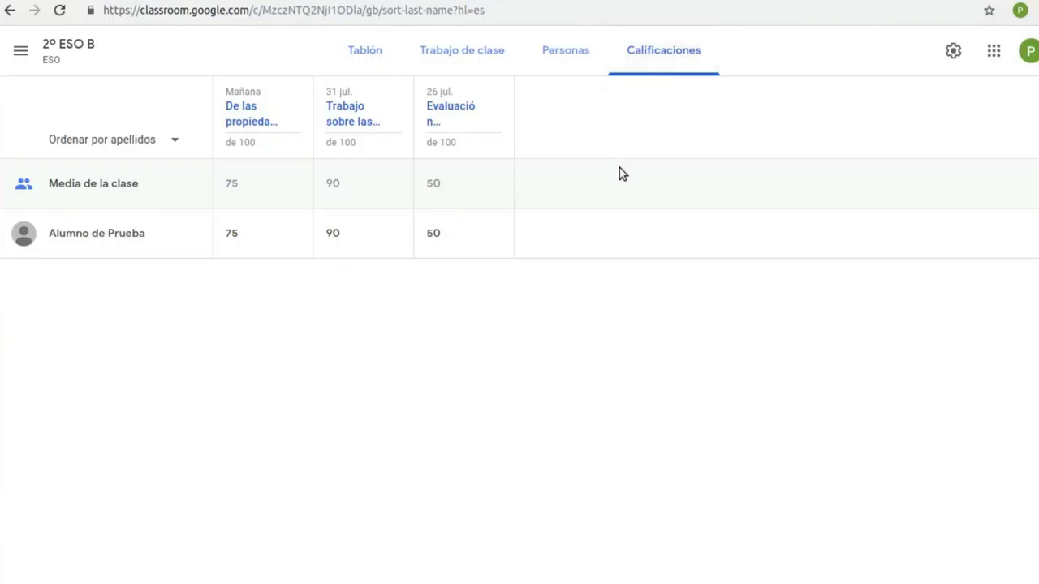